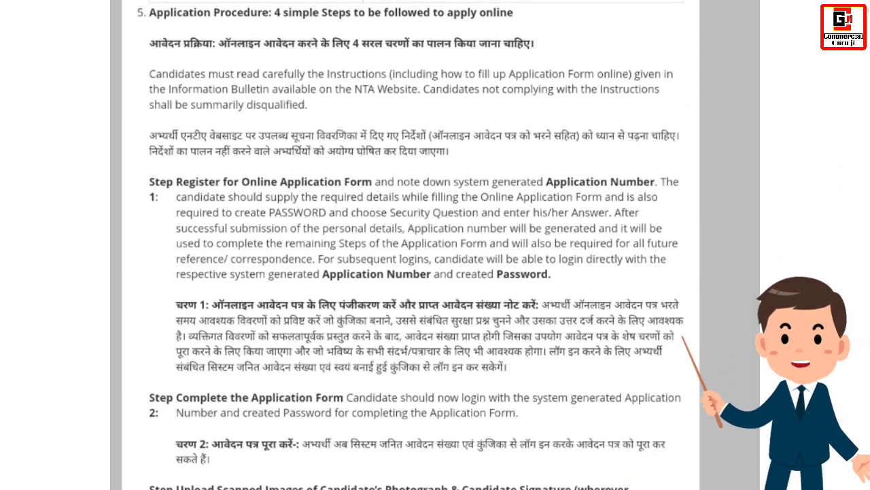
Read through Steps 1–4 and the password and reset instructions down to the acknowledgement checkbox
scroll(416, 244, down, 4)
scroll(416, 245, down, 8)
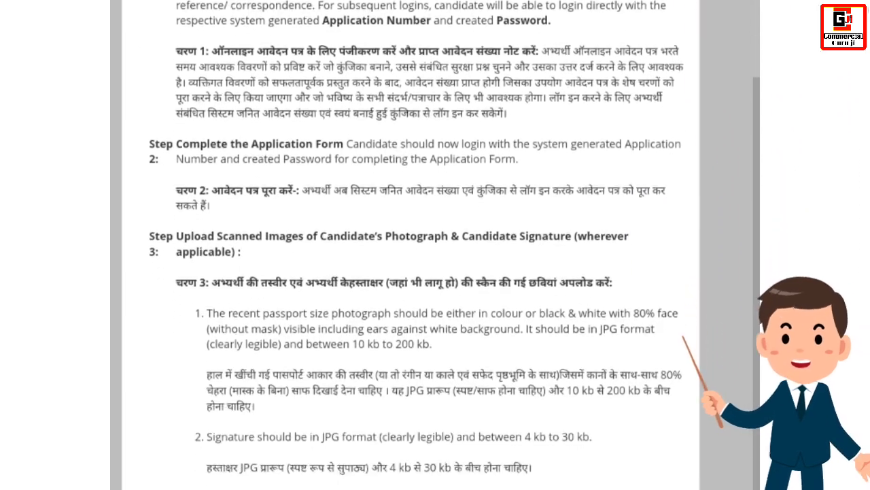
scroll(416, 245, down, 10)
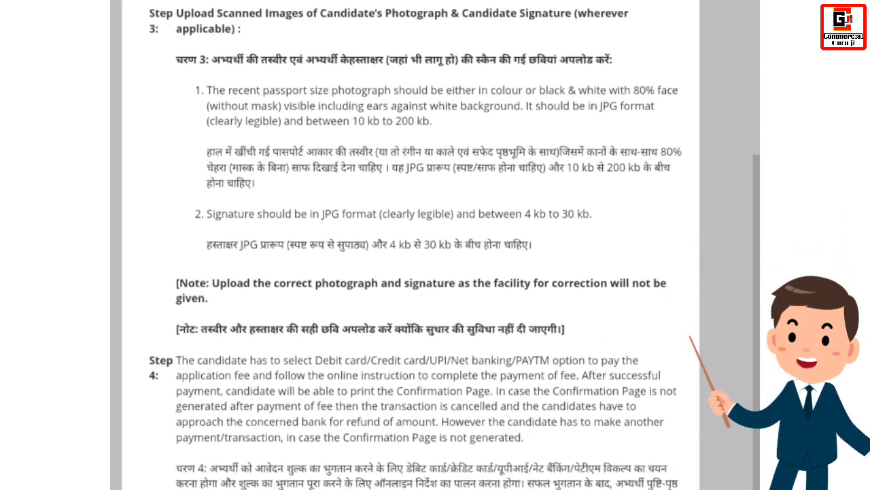
scroll(416, 244, down, 6)
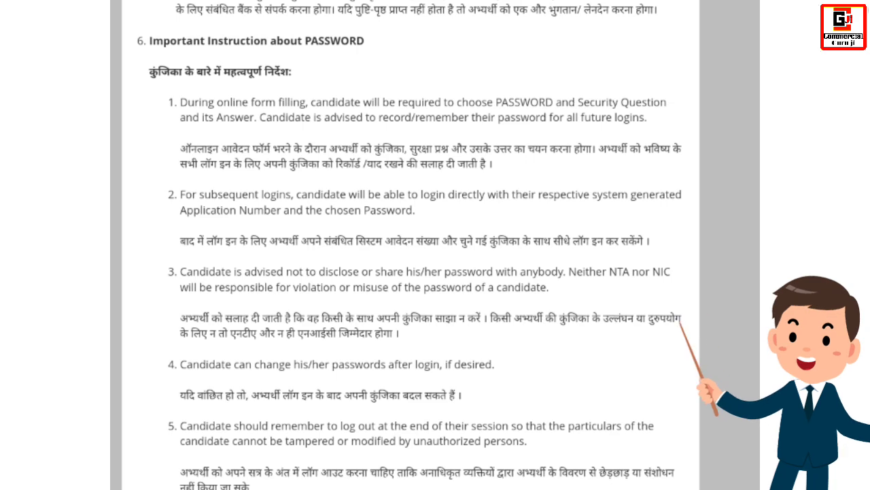
scroll(408, 245, down, 4)
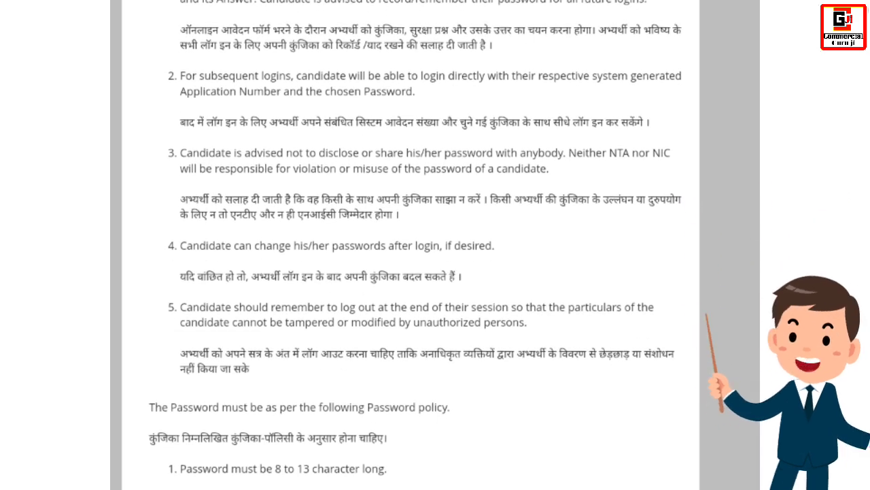
scroll(408, 245, down, 5)
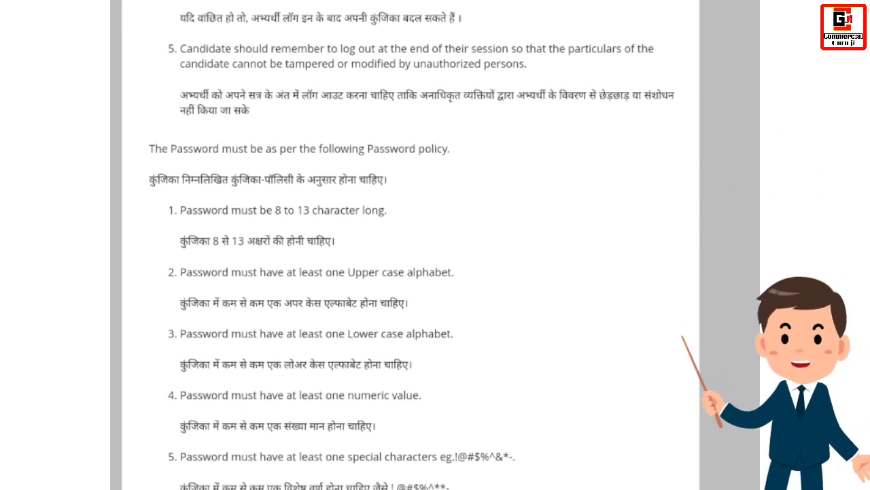
scroll(408, 245, down, 3)
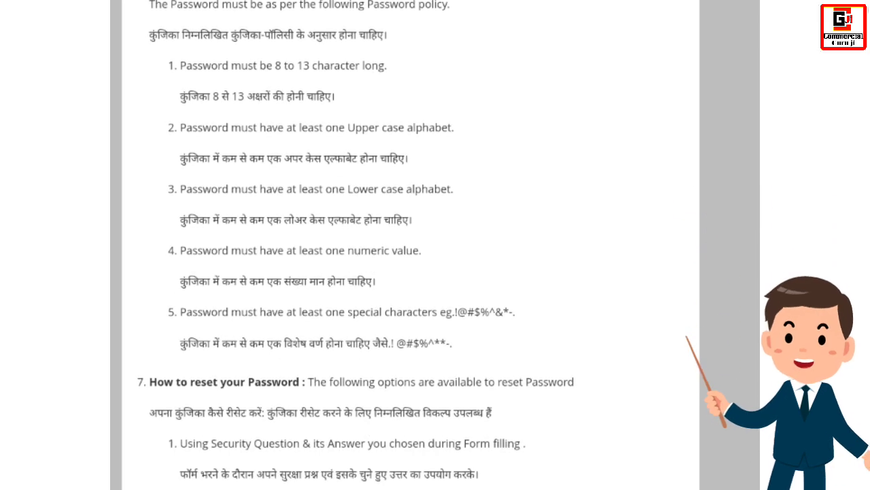
scroll(598, 391, up, 10)
scroll(600, 390, up, 15)
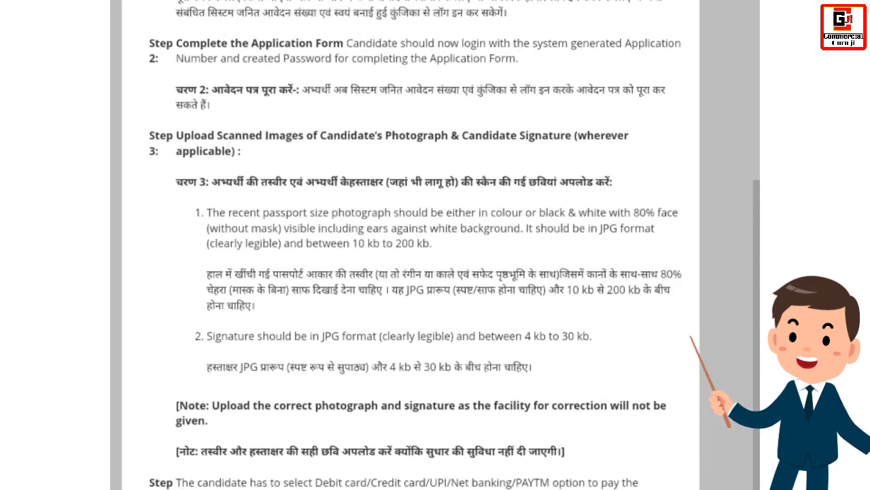
scroll(408, 245, up, 5)
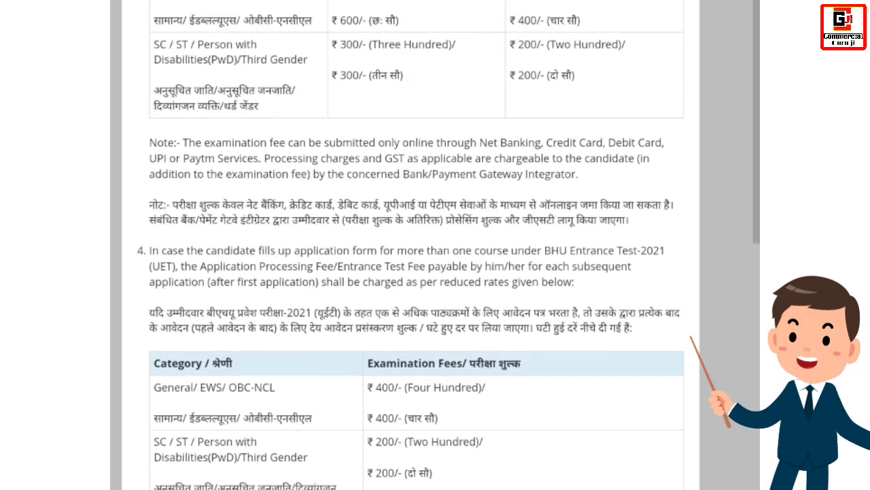
scroll(408, 245, down, 20)
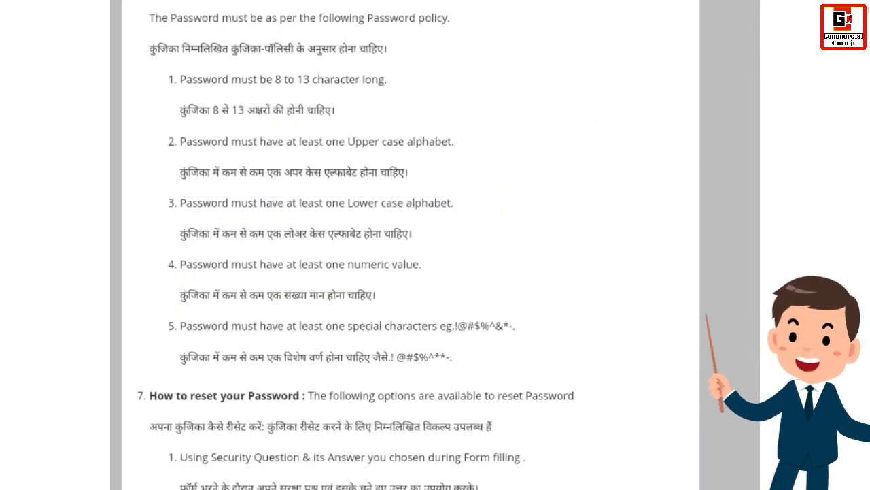
scroll(408, 244, down, 5)
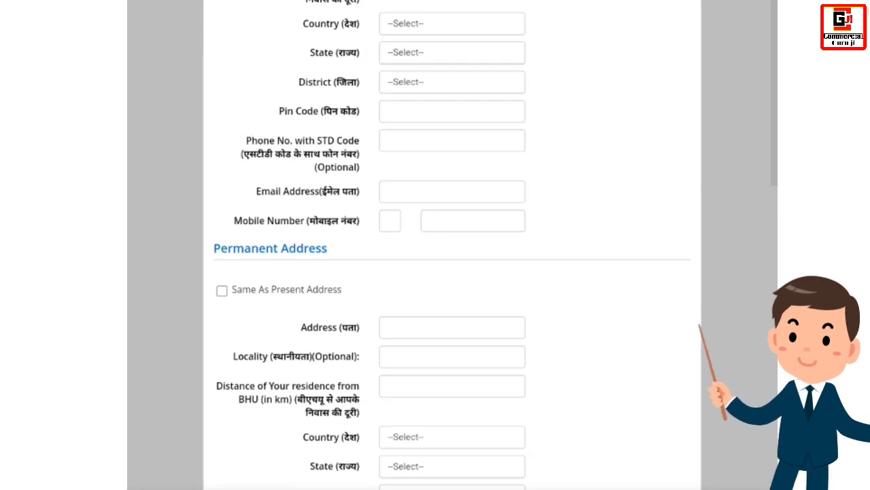
scroll(435, 245, up, 1)
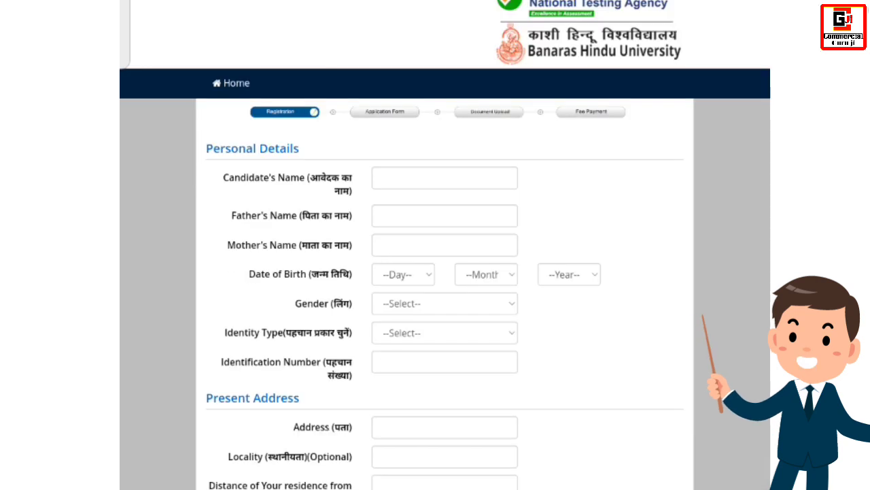
Look over the Gender and Identity Type dropdown options, leaving both fields unselected
scroll(445, 272, down, 3)
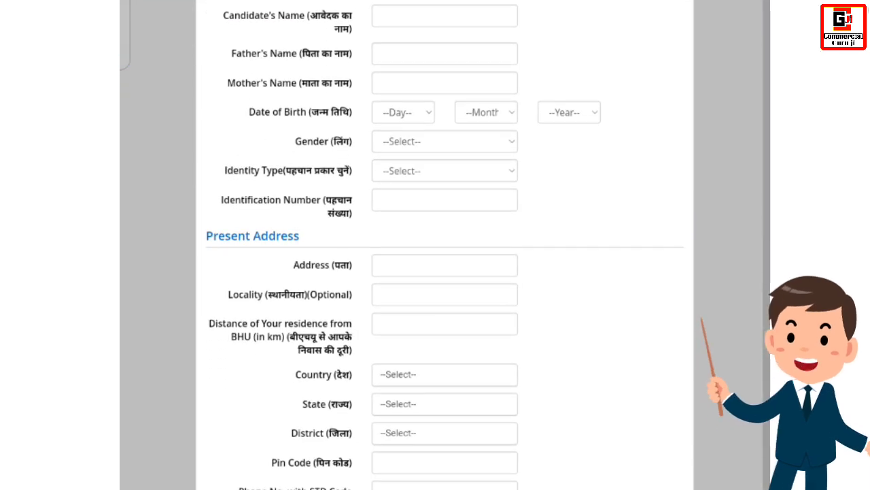
scroll(445, 247, up, 1)
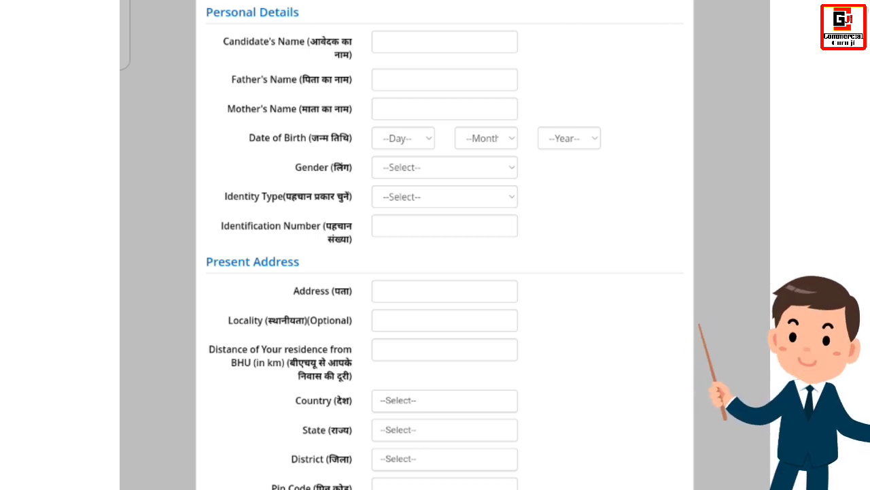
click(470, 166)
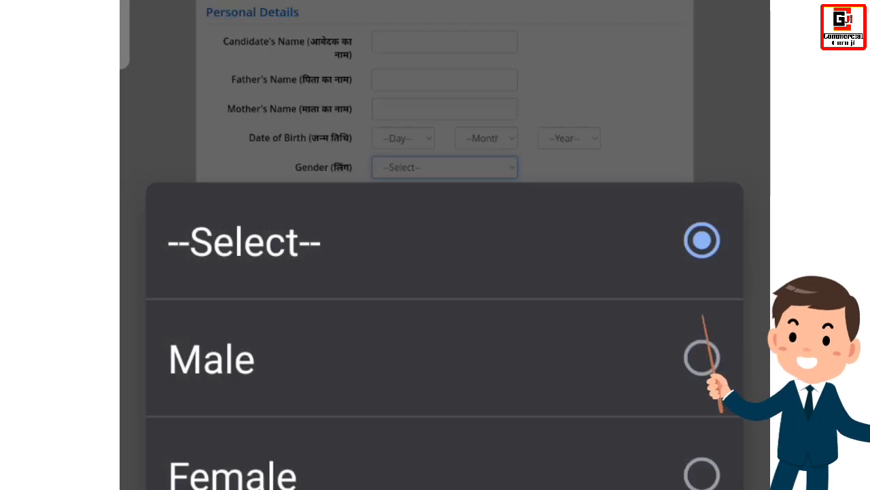
key(Escape)
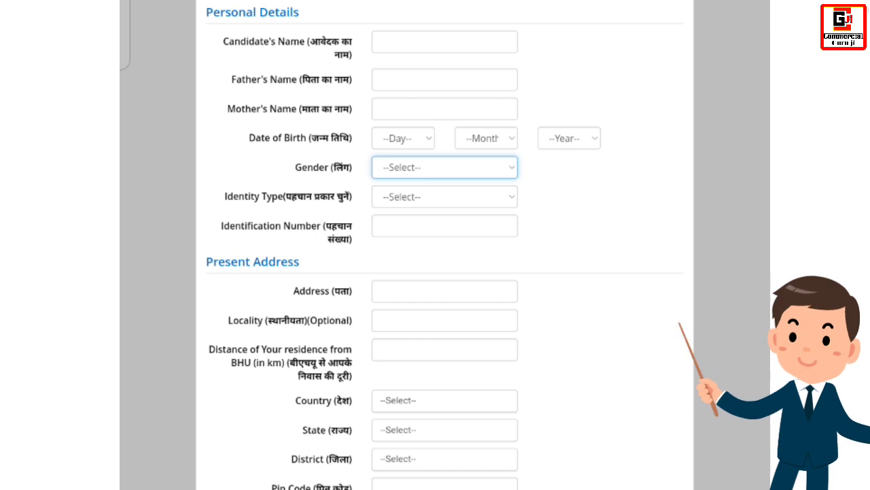
click(474, 198)
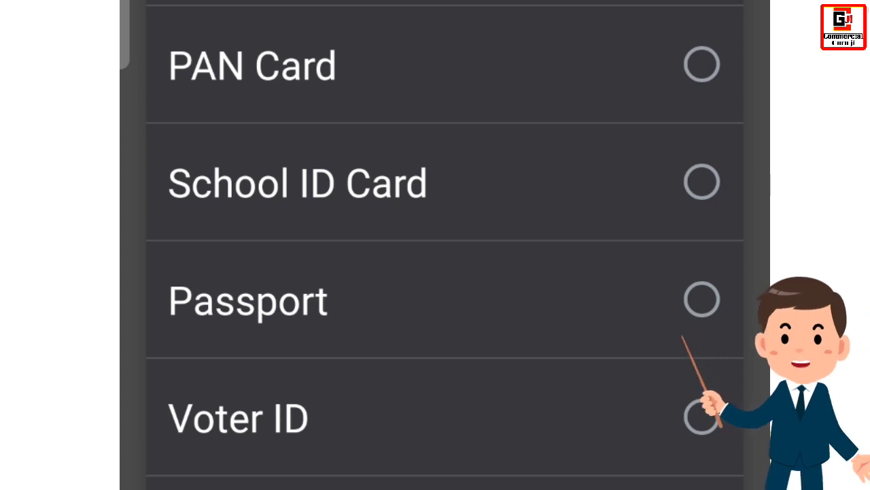
key(Escape)
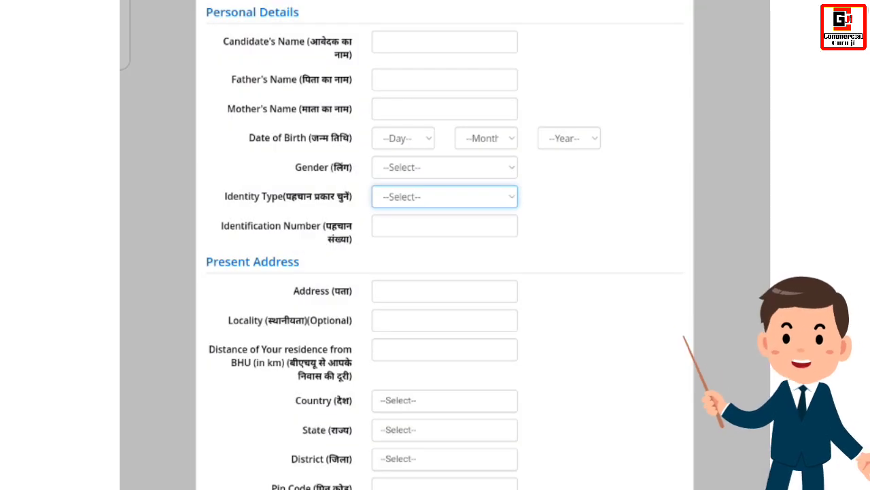
scroll(444, 244, down, 3)
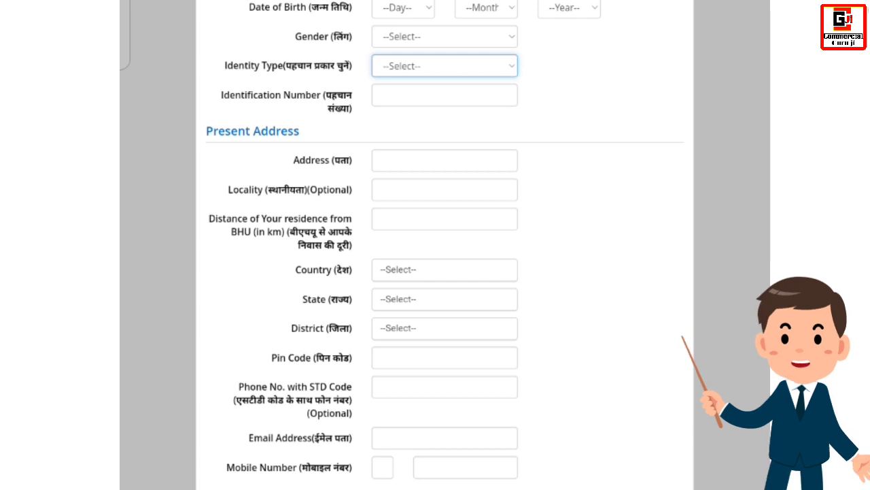
Scroll past Present and Permanent Address down to Choose Password and Security Question
scroll(445, 245, down, 3)
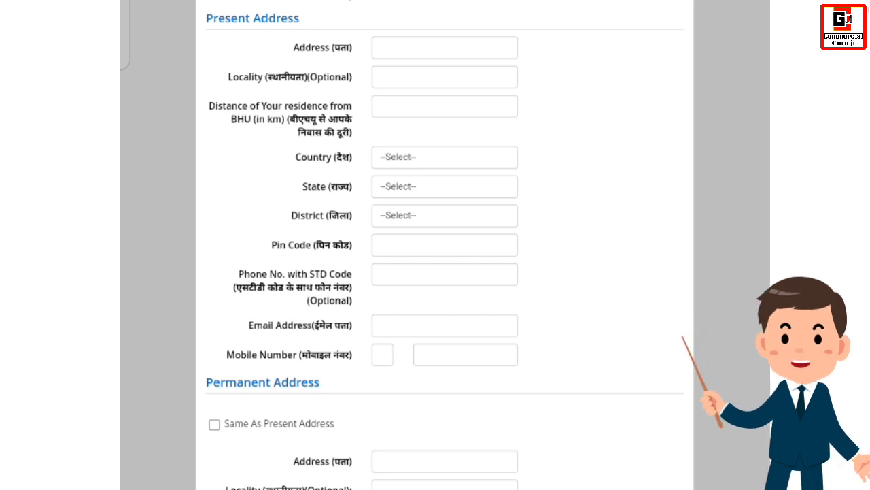
scroll(448, 244, down, 4)
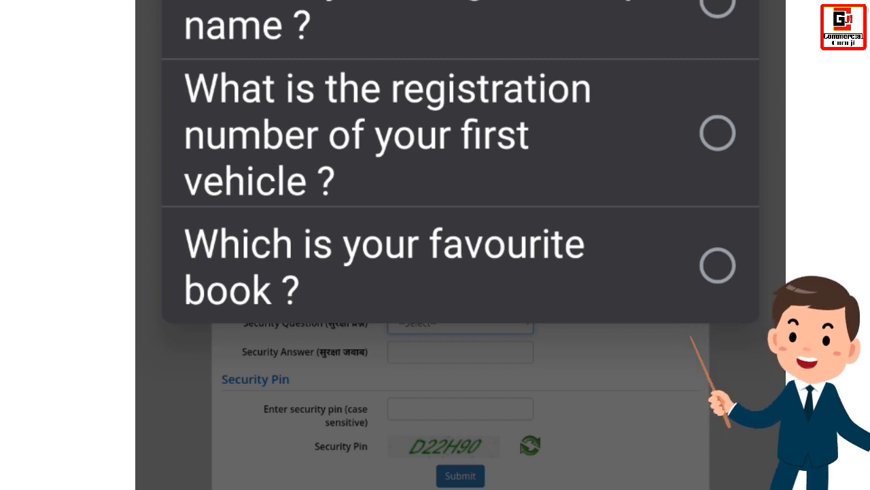
Dismiss the security question list, review the filled form, and submit the registration
drag(468, 221, 555, 27)
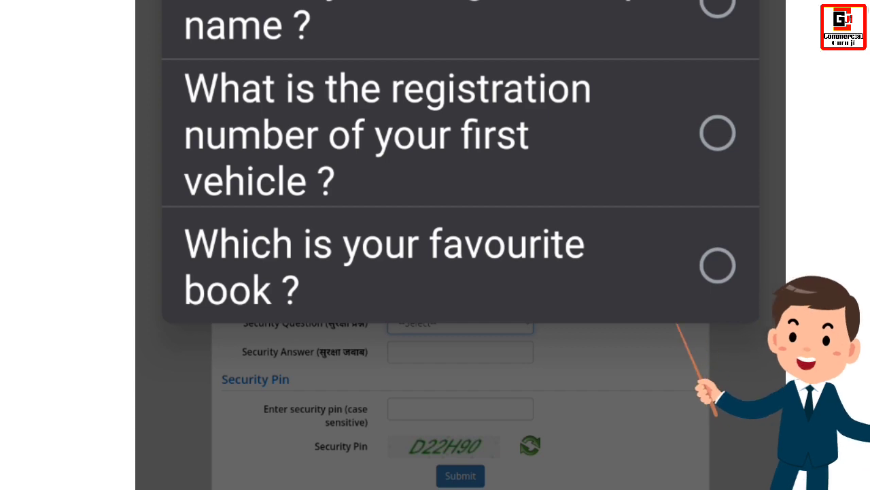
click(610, 378)
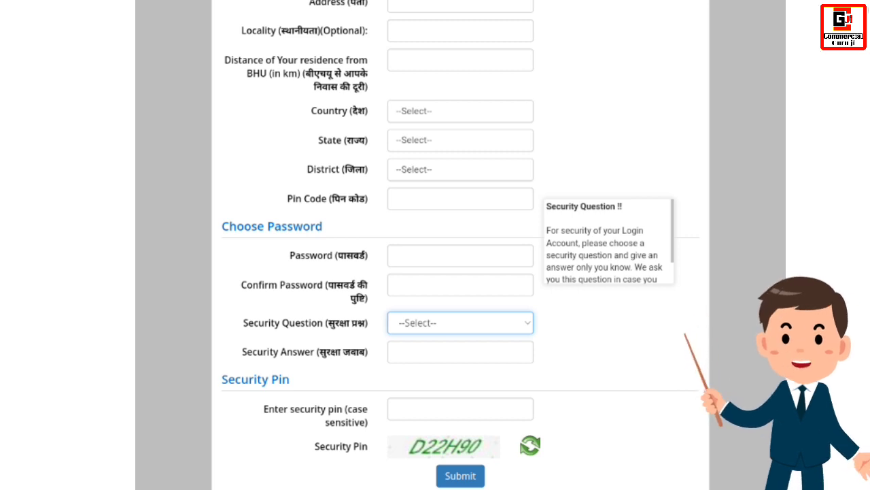
scroll(460, 245, up, 6)
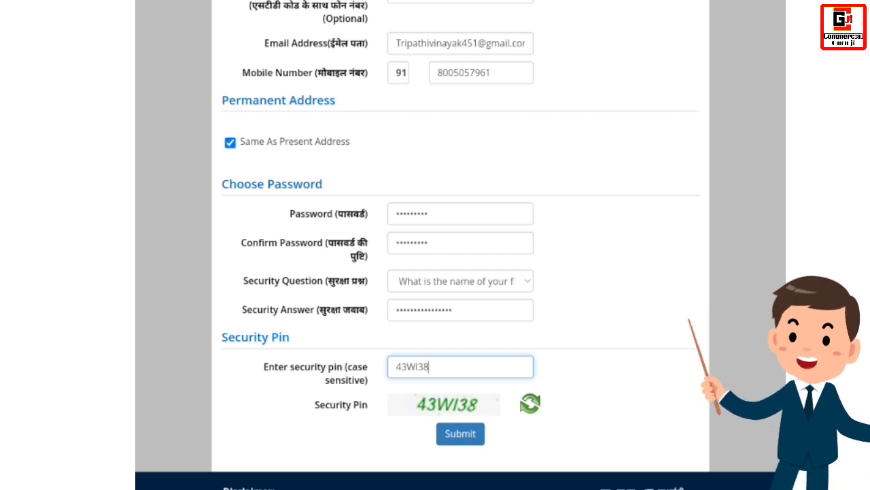
scroll(626, 276, down, 1)
scroll(627, 277, down, 1)
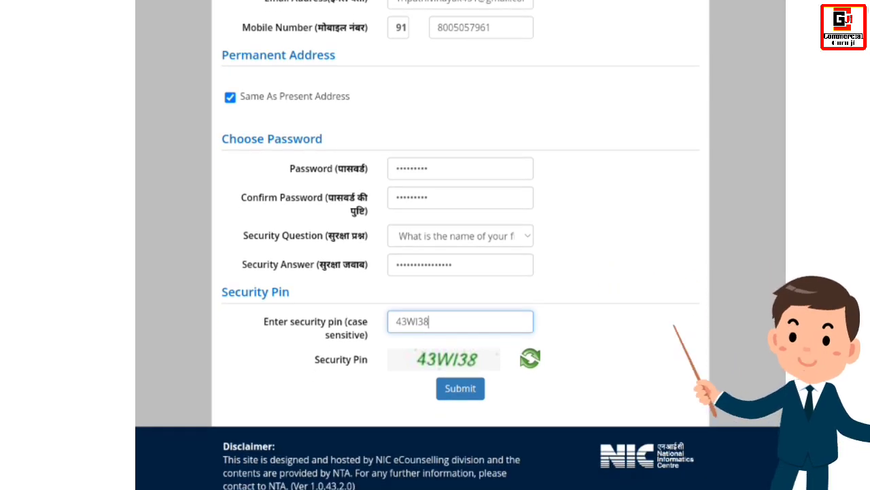
click(459, 389)
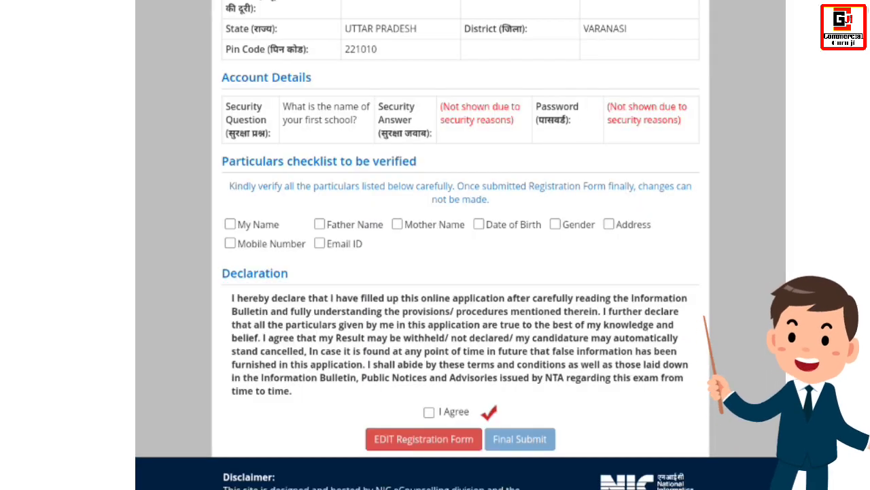
Go over the verification checklist, agree to the declaration, and request Final Submit
drag(641, 165, 642, 201)
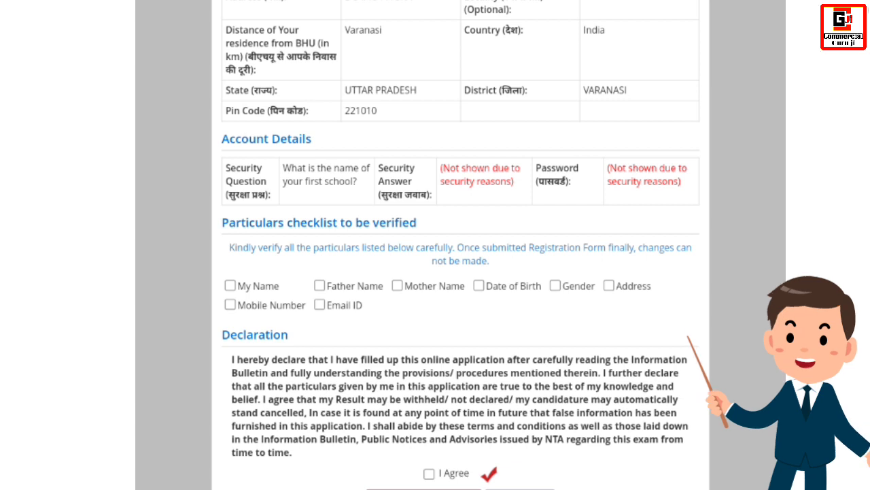
drag(626, 354, 637, 279)
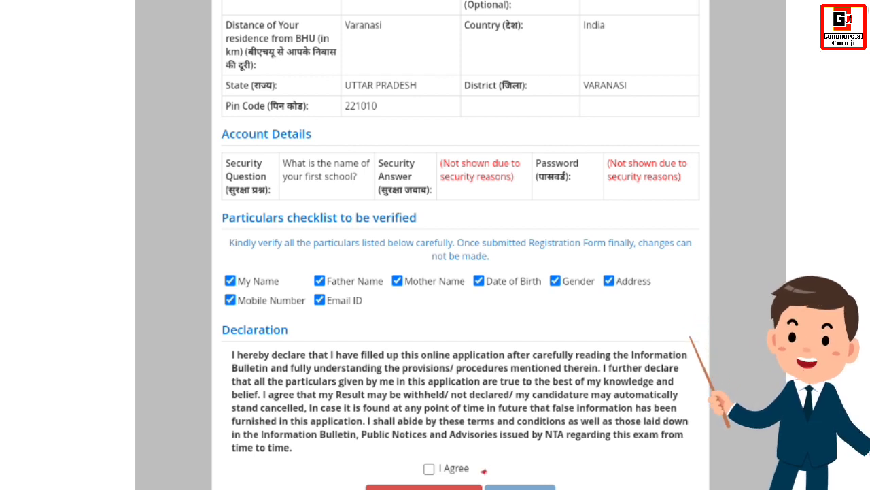
click(428, 469)
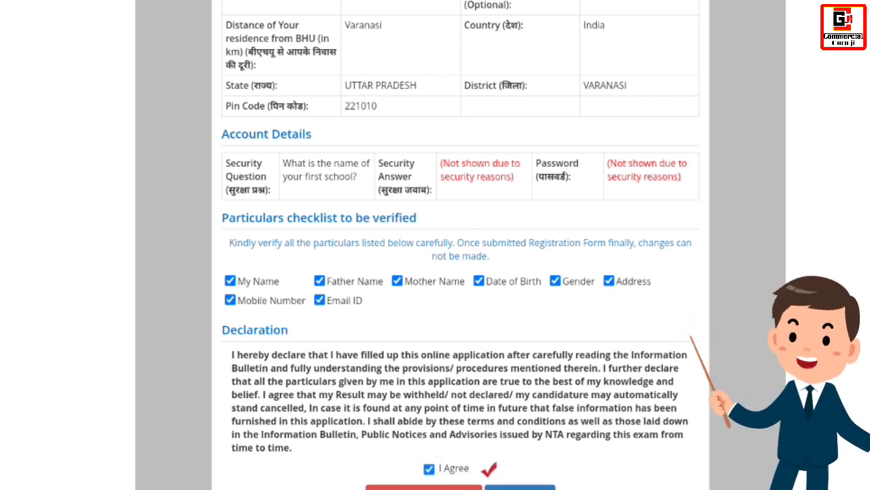
click(522, 487)
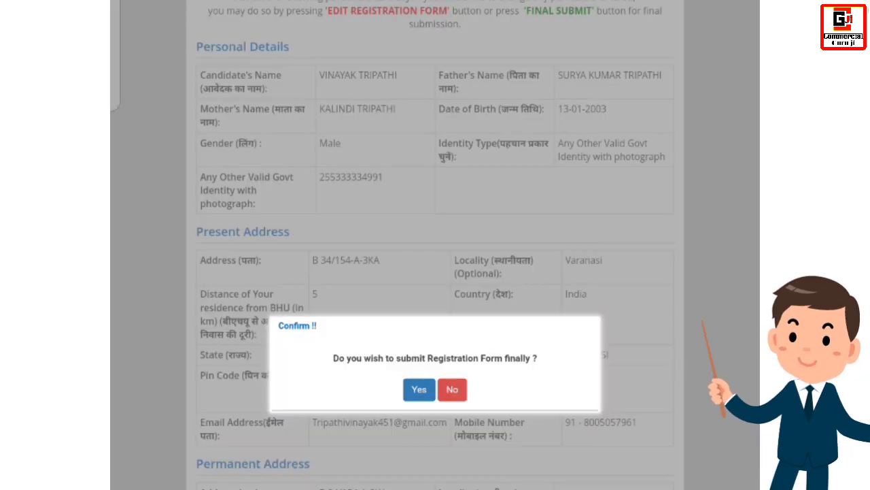
Confirm Yes to finally submit the registration form
click(419, 389)
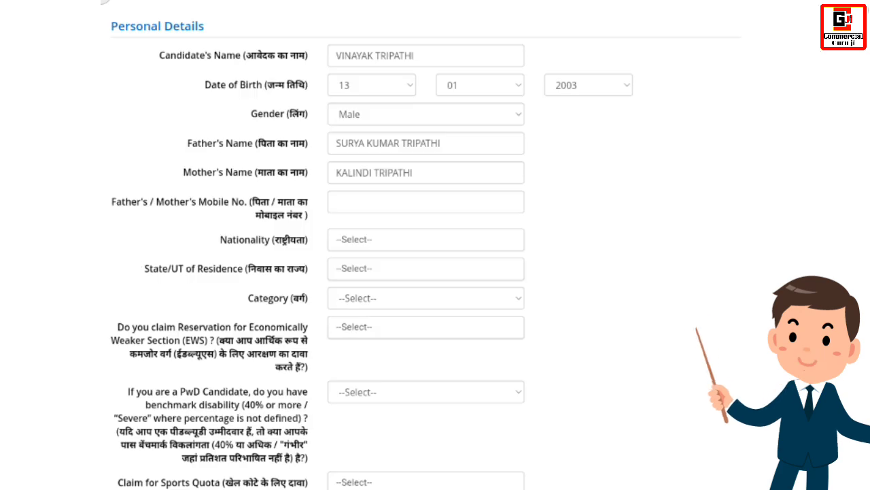
Review the application form's Personal Details, with General category and EWS Yes
scroll(426, 245, up, 2)
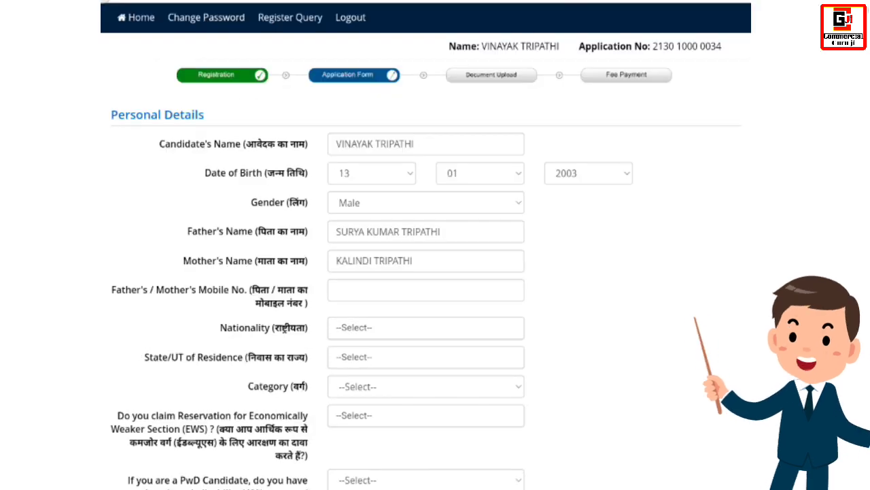
scroll(598, 369, down, 5)
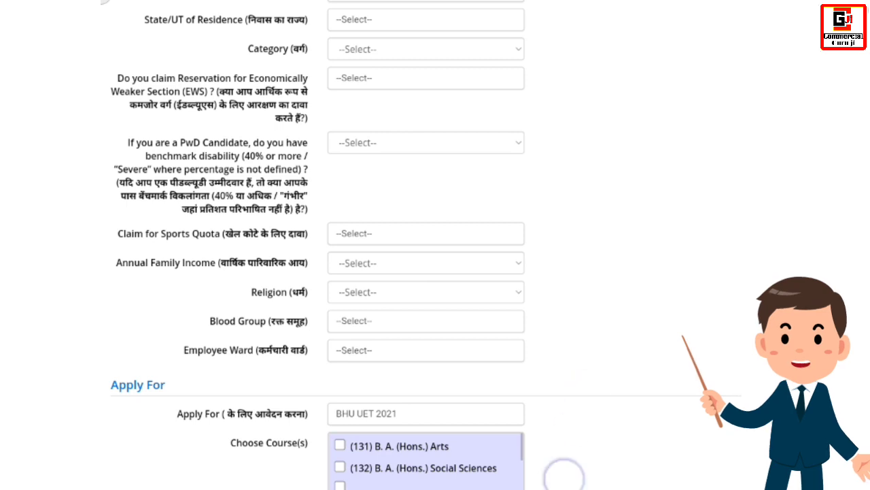
scroll(563, 474, up, 4)
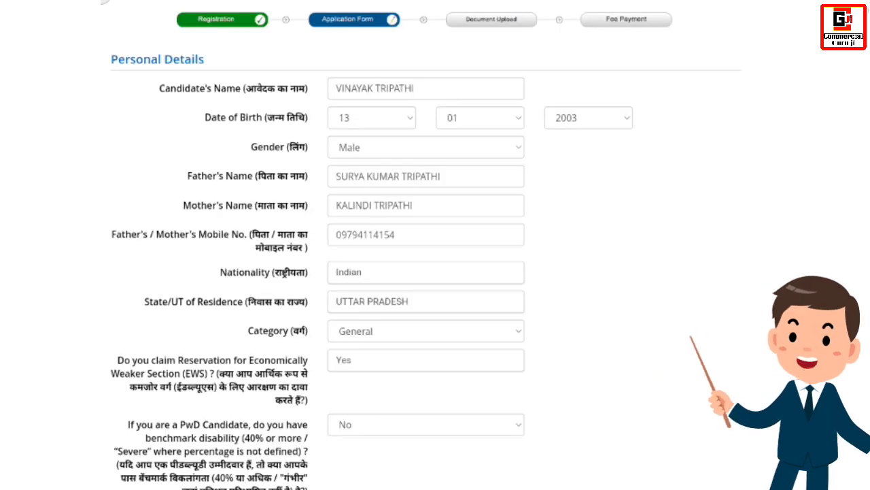
scroll(435, 272, down, 2)
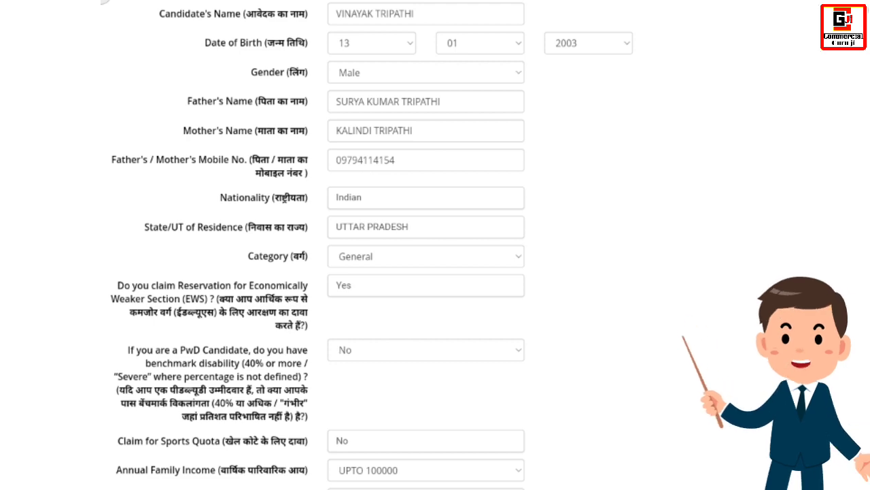
Re-select General as the category
click(466, 256)
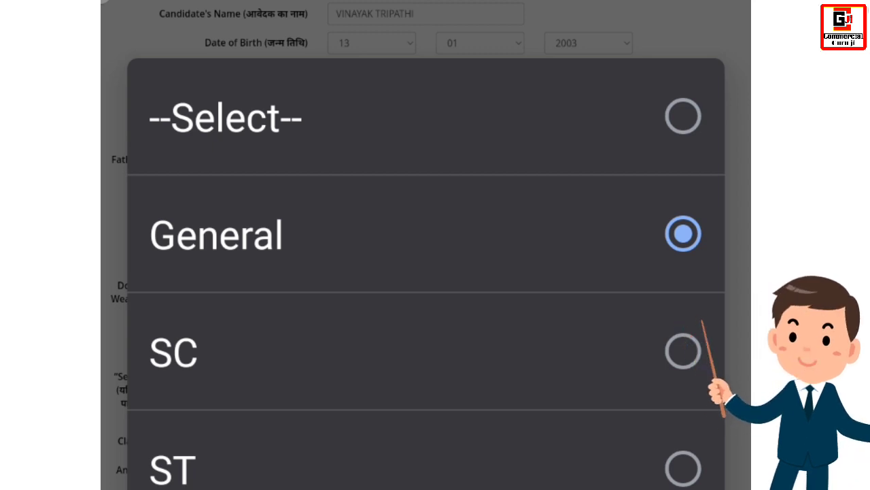
click(574, 219)
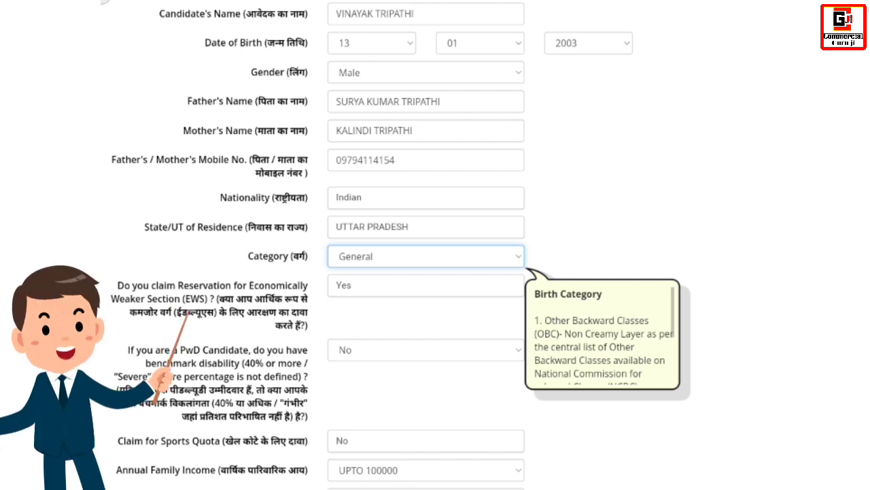
scroll(436, 245, down, 2)
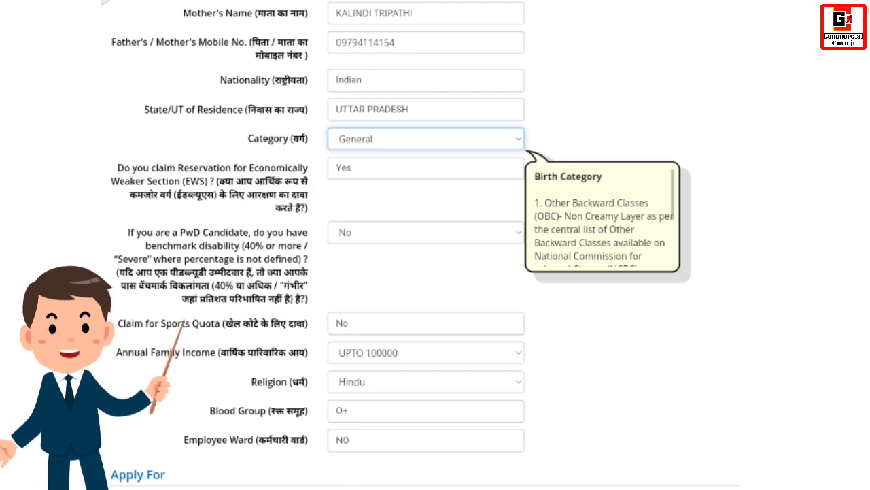
Set PwD benchmark disability to No after briefly switching it to Yes
click(421, 231)
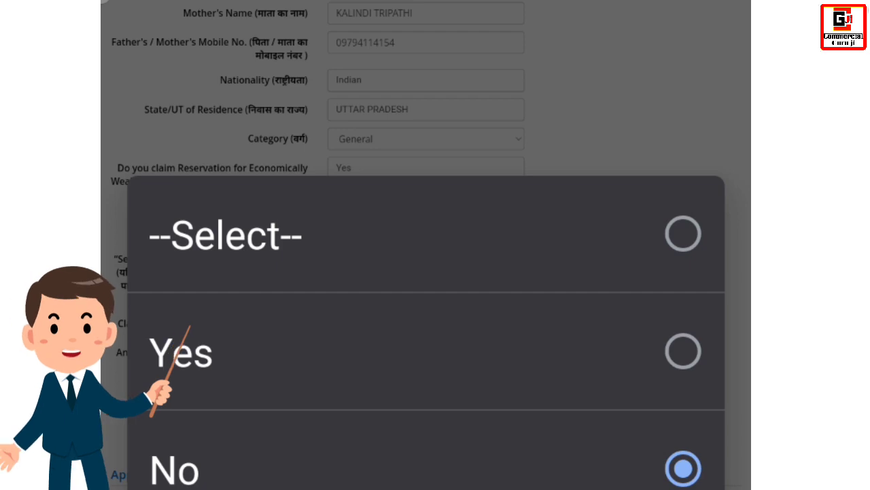
click(422, 470)
click(443, 234)
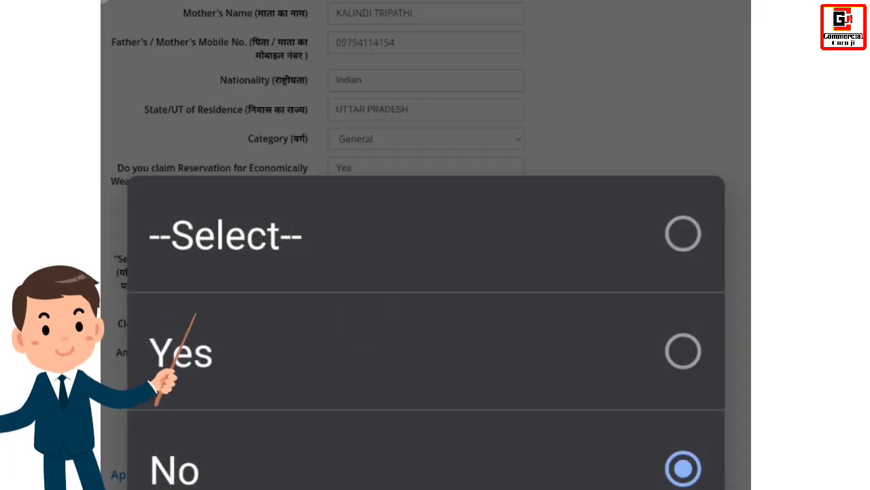
click(272, 354)
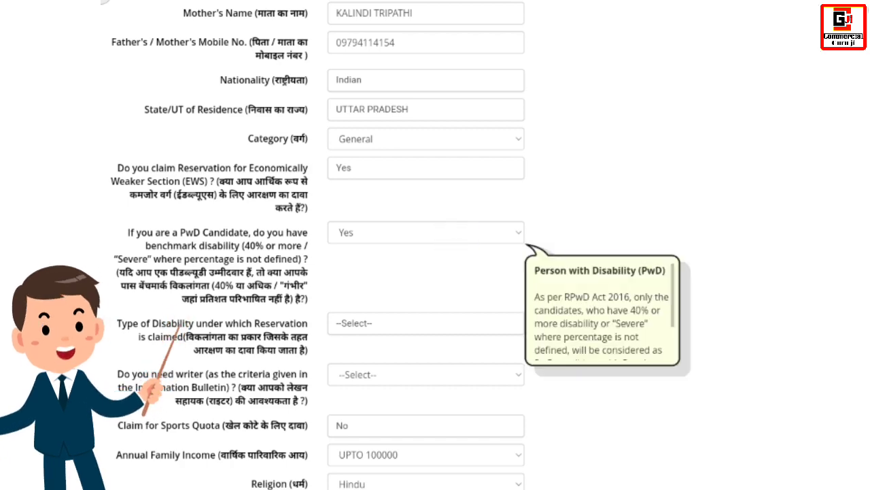
click(426, 233)
click(272, 469)
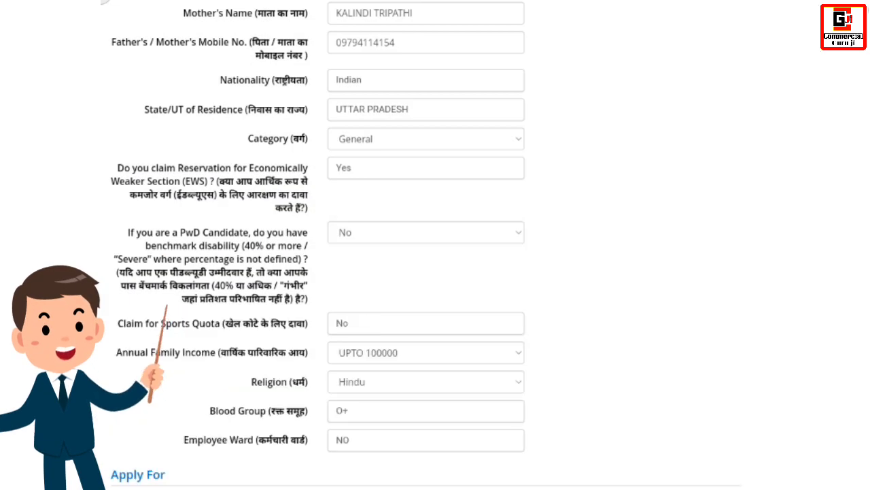
scroll(435, 245, down, 3)
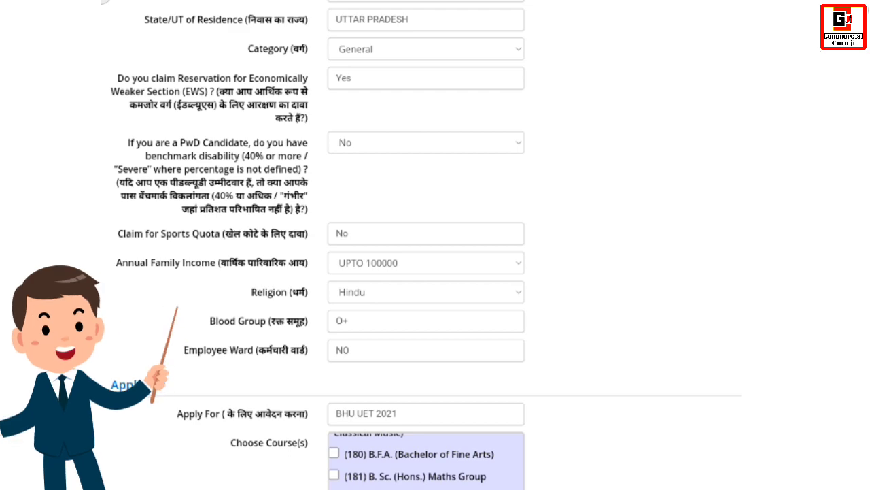
click(426, 233)
Set Sports Quota to Yes and view the achievement levels without choosing one
click(306, 279)
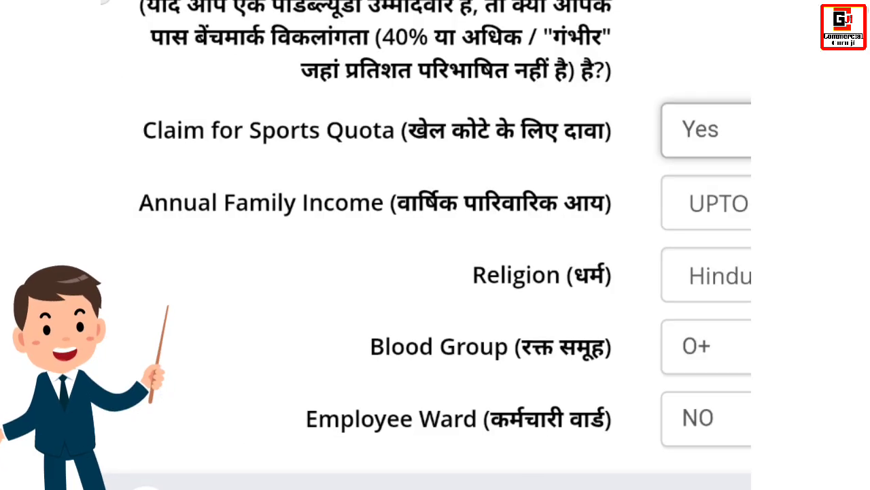
scroll(435, 272, up, 5)
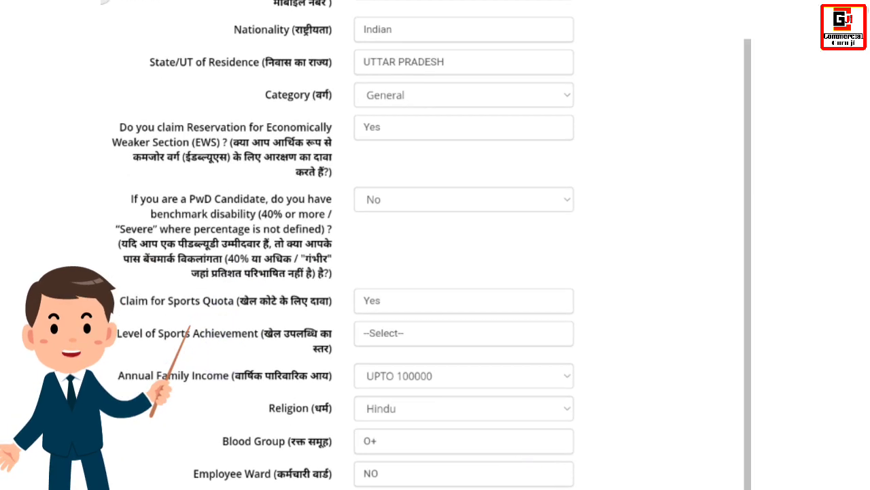
click(495, 333)
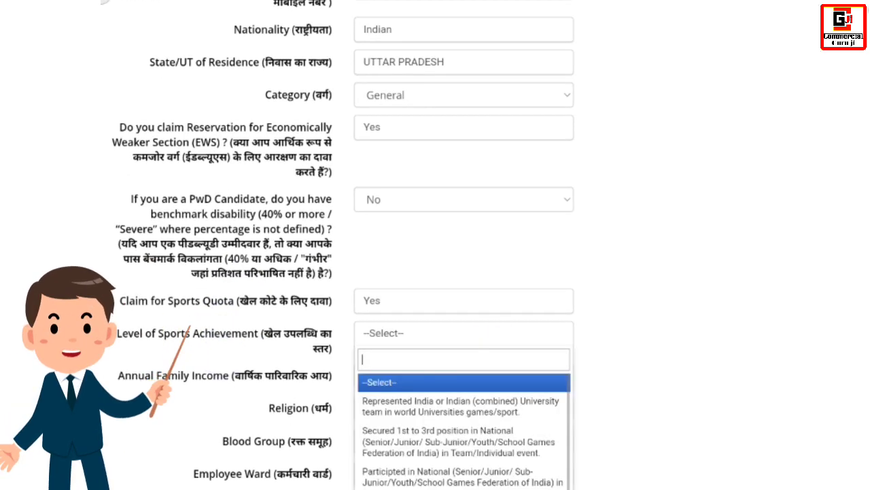
scroll(576, 373, down, 5)
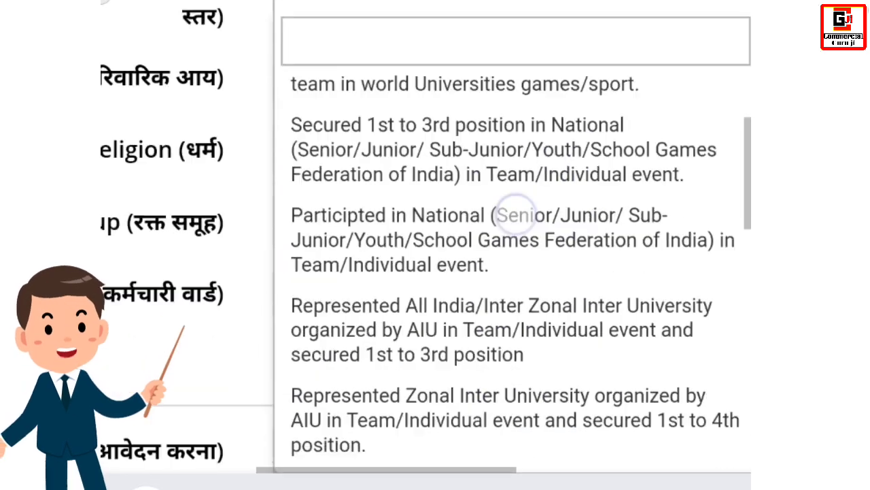
scroll(419, 286, right, 3)
scroll(453, 369, up, 3)
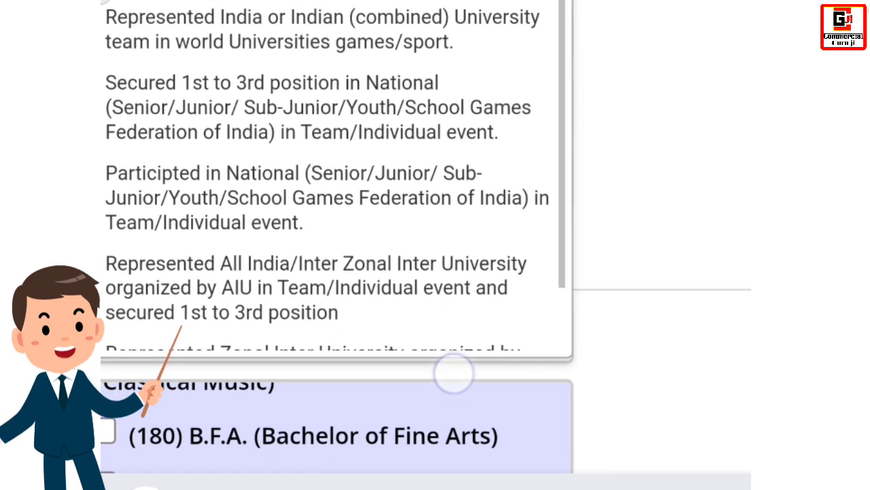
scroll(519, 218, left, 2)
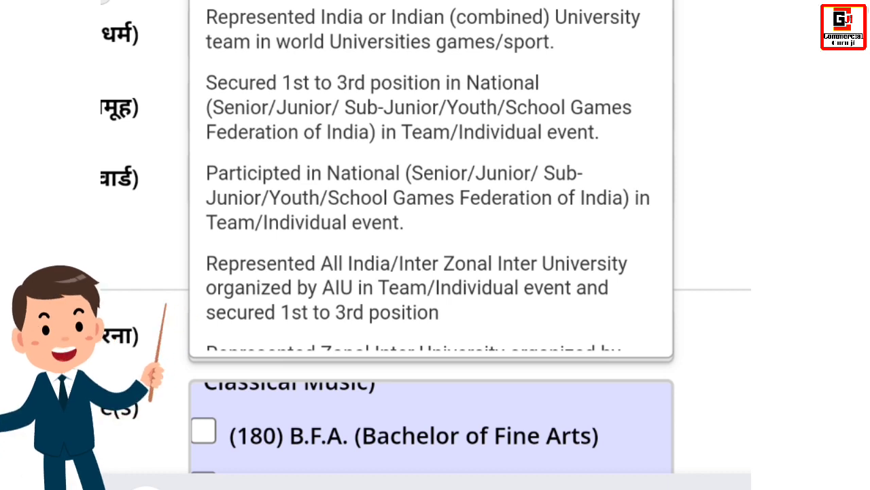
scroll(548, 266, down, 2)
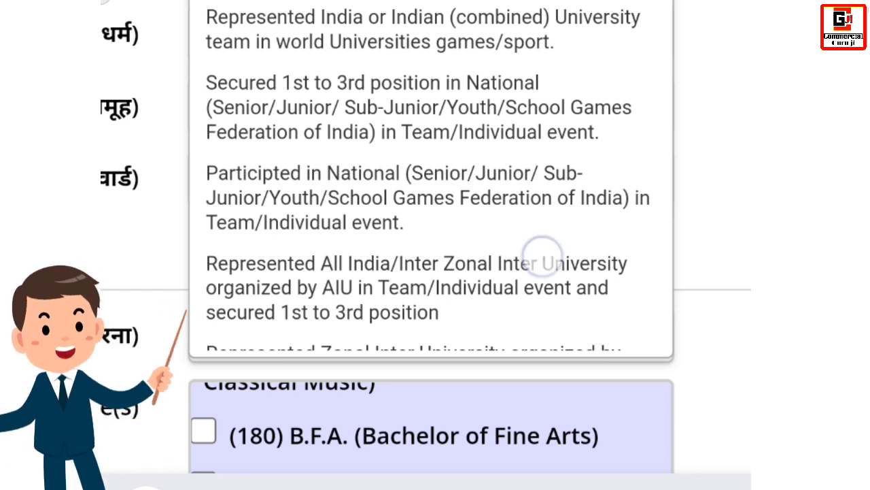
scroll(557, 198, down, 1)
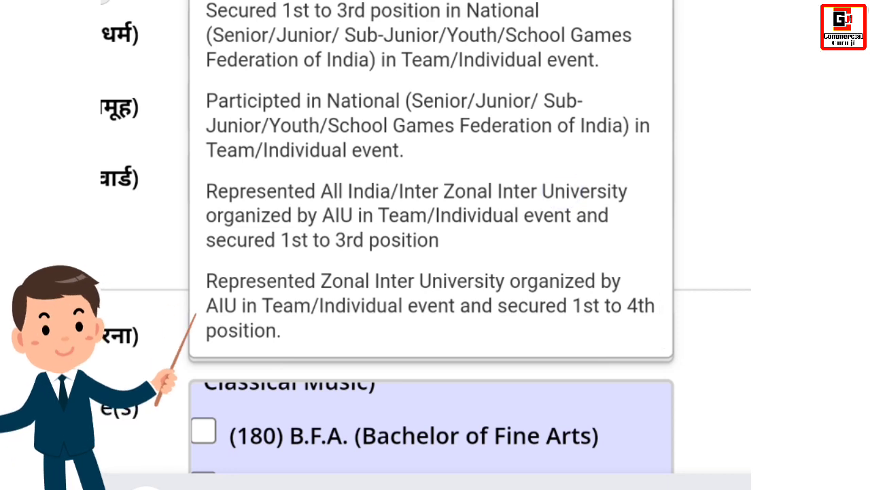
scroll(549, 245, down, 1)
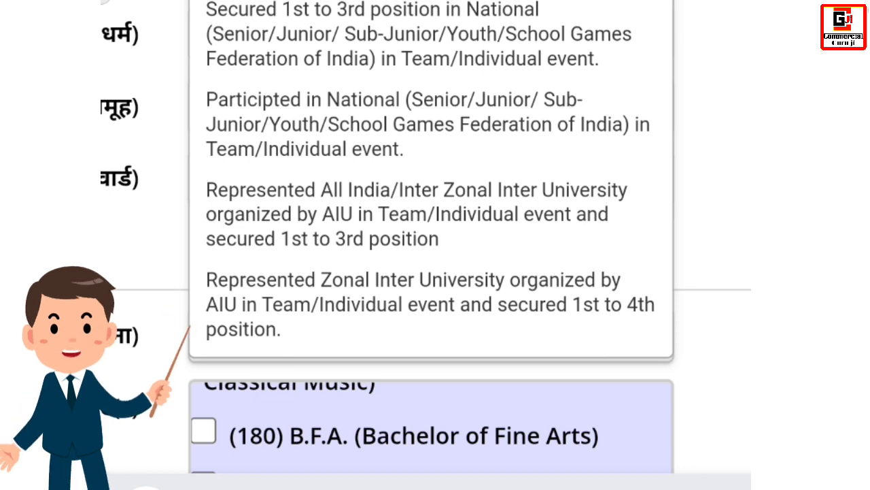
scroll(523, 163, down, 1)
scroll(523, 162, down, 2)
scroll(496, 195, up, 3)
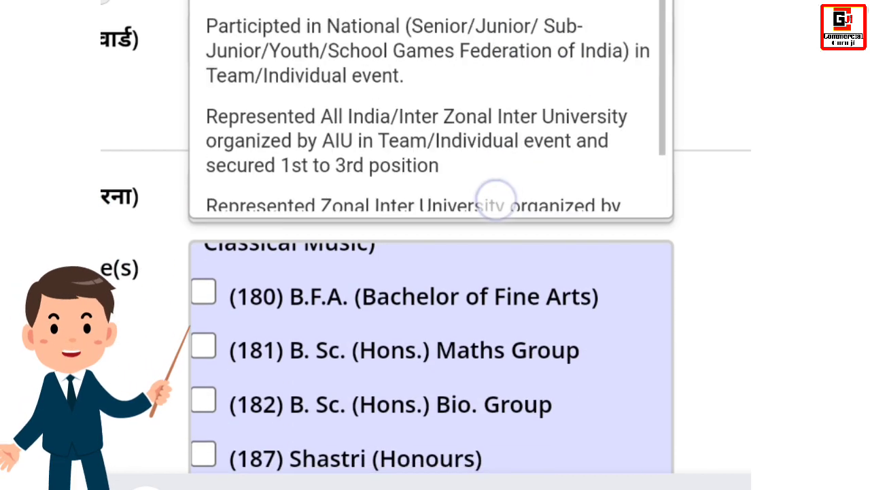
scroll(540, 235, up, 5)
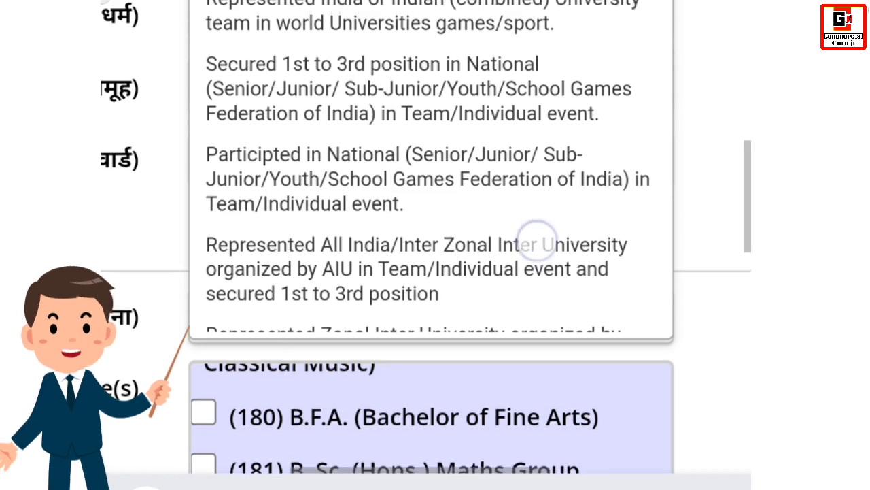
key(Escape)
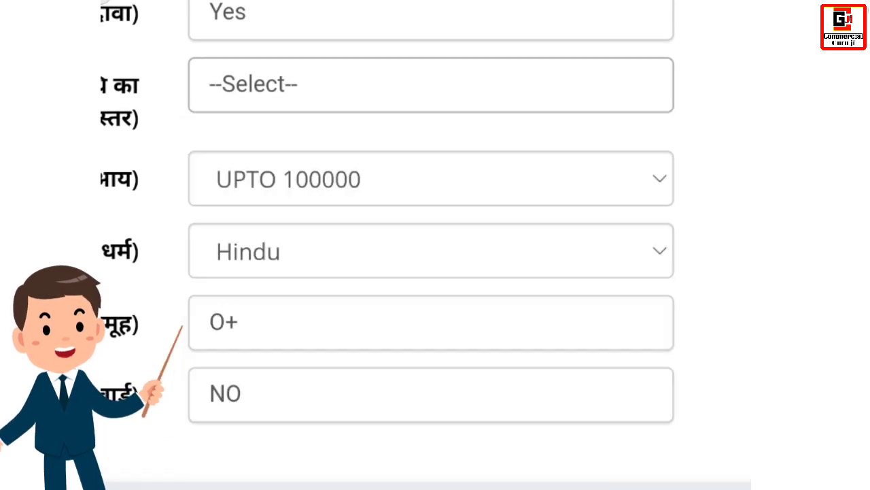
Scroll down to review the Choose Course(s) list
scroll(435, 272, up, 3)
scroll(435, 272, down, 2)
scroll(493, 408, down, 3)
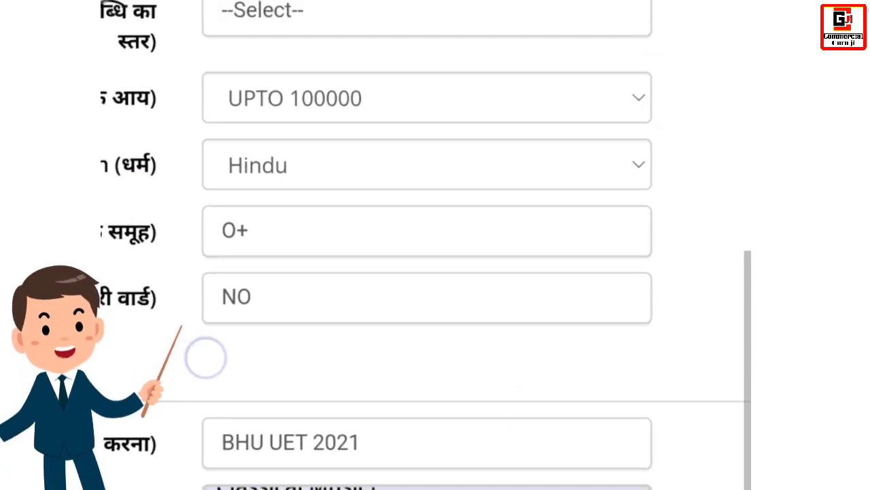
scroll(523, 459, down, 2)
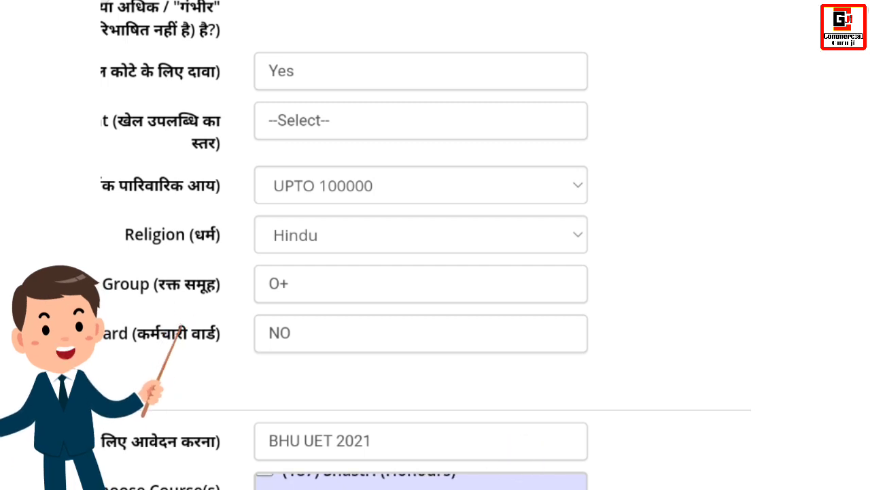
scroll(510, 354, left, 2)
scroll(573, 344, left, 1)
scroll(524, 272, down, 3)
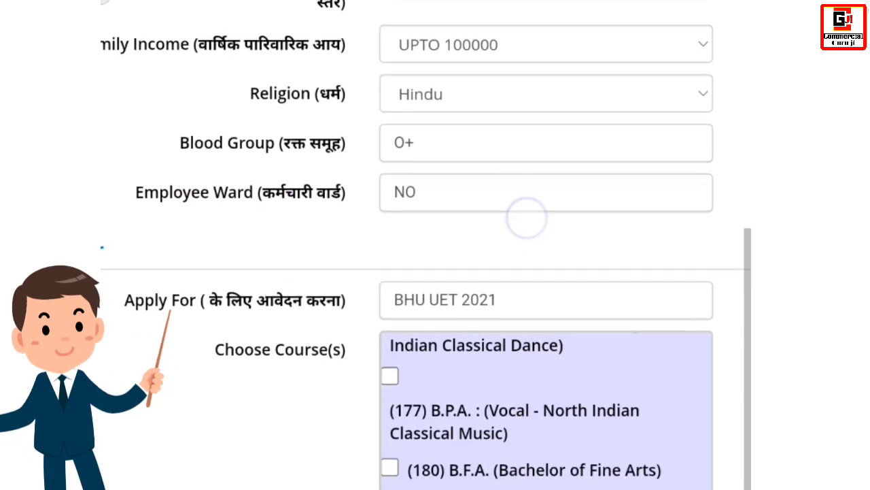
scroll(272, 442, down, 2)
scroll(230, 402, down, 1)
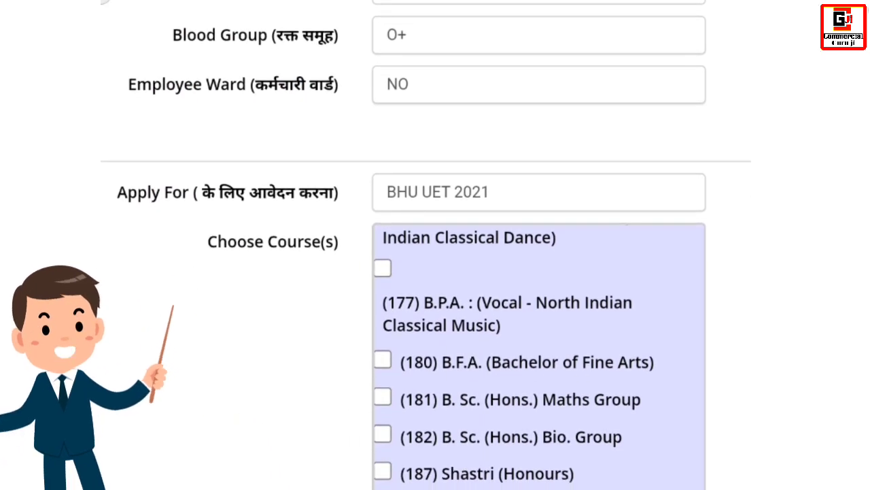
scroll(567, 239, up, 3)
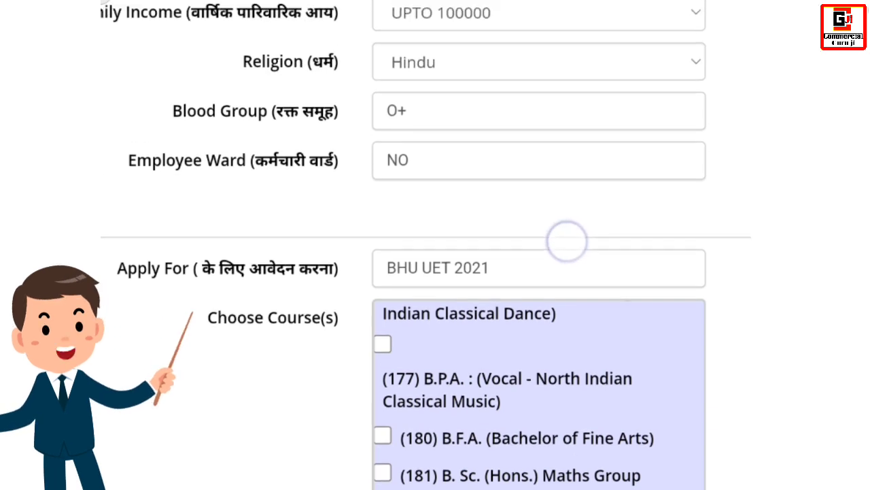
scroll(537, 272, up, 3)
Set Claim for Sports Quota to No
click(524, 39)
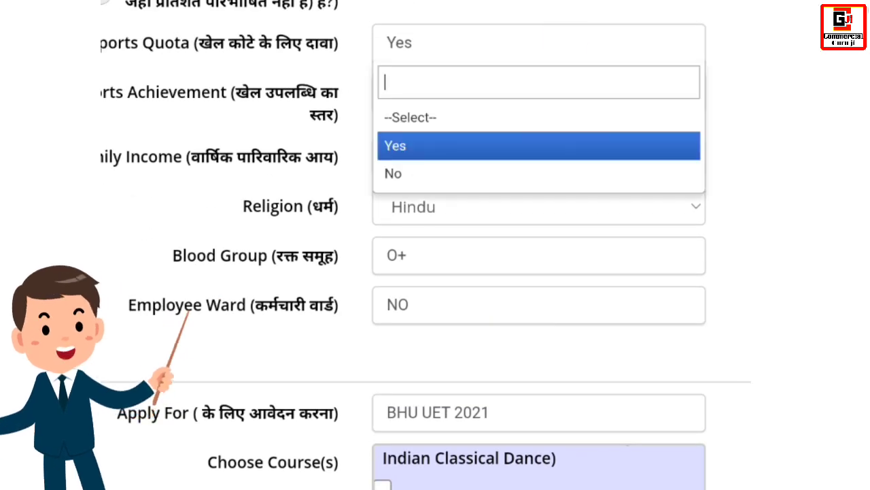
scroll(537, 272, up, 2)
click(395, 260)
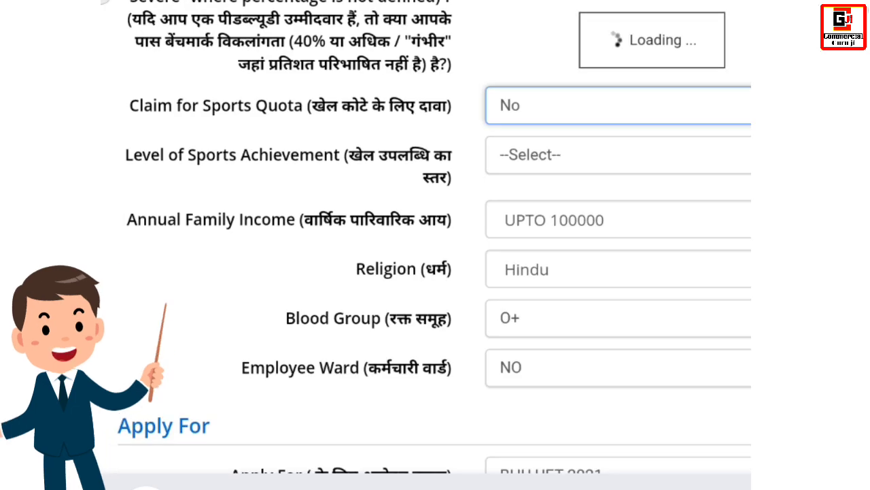
scroll(476, 334, up, 5)
scroll(342, 386, down, 3)
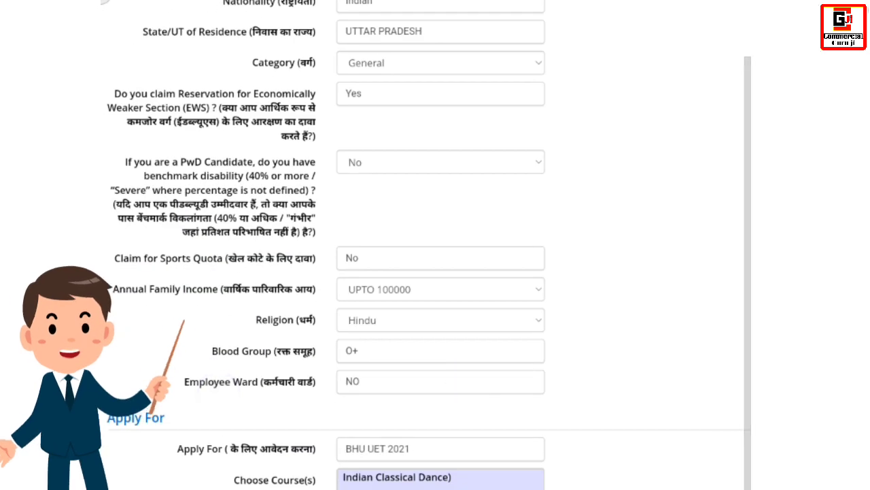
Leave Annual Family Income at UPTO 100000 and show the Employee Ward choices
click(486, 297)
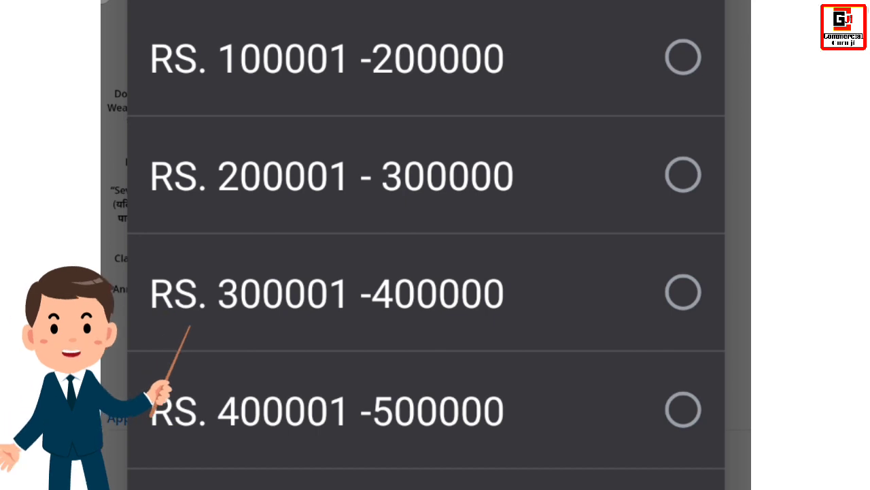
key(Escape)
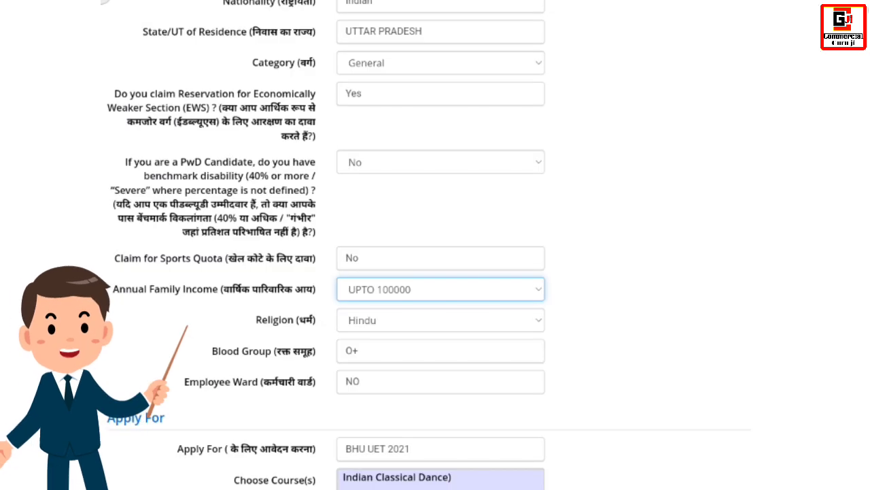
scroll(660, 418, down, 2)
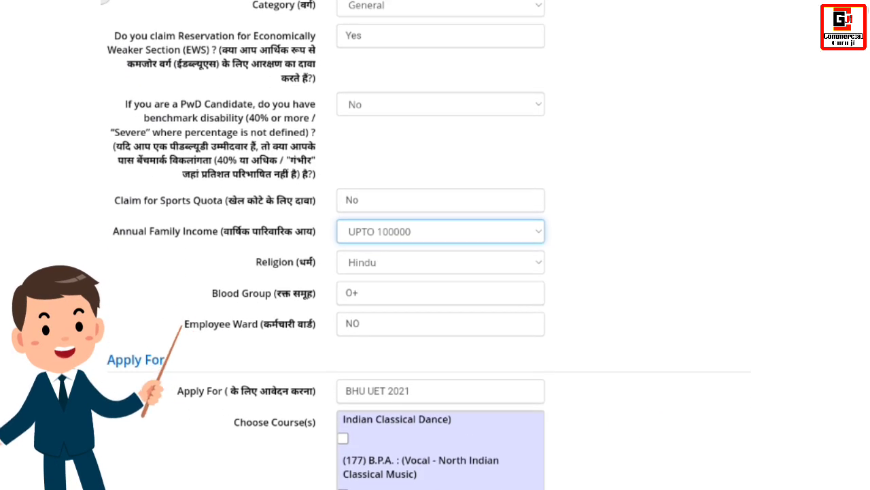
scroll(647, 459, down, 1)
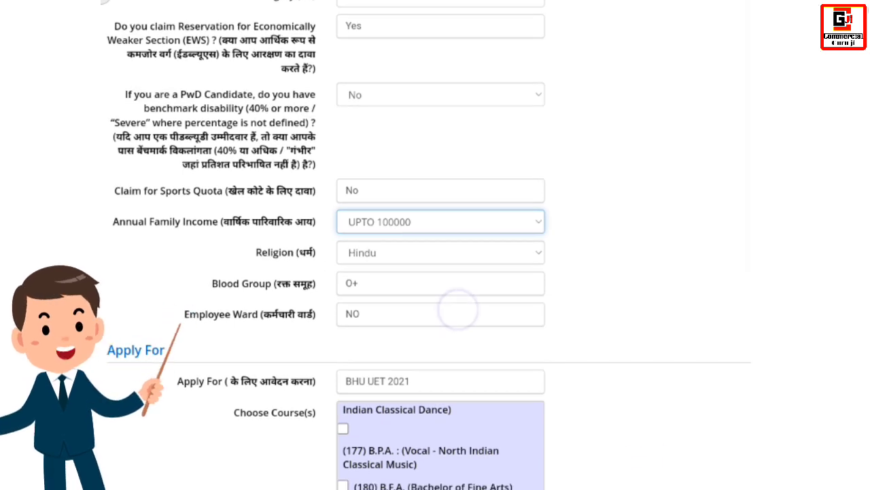
click(457, 311)
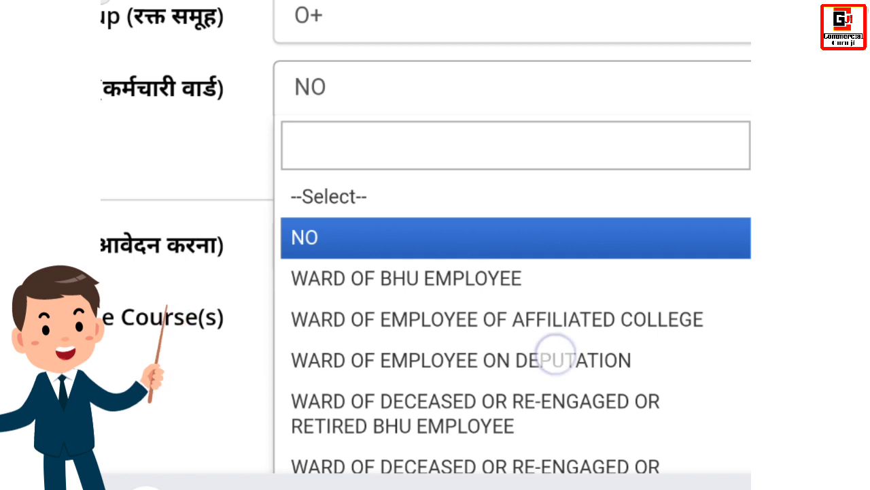
scroll(552, 360, down, 5)
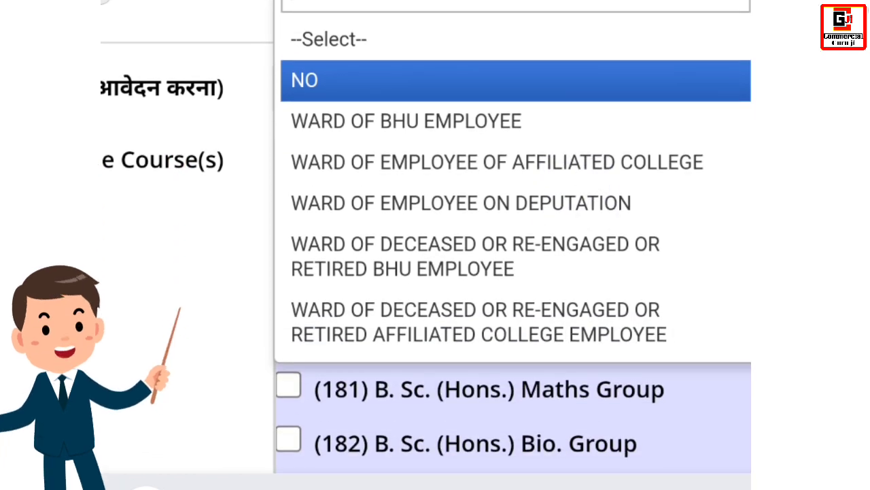
scroll(564, 311, right, 2)
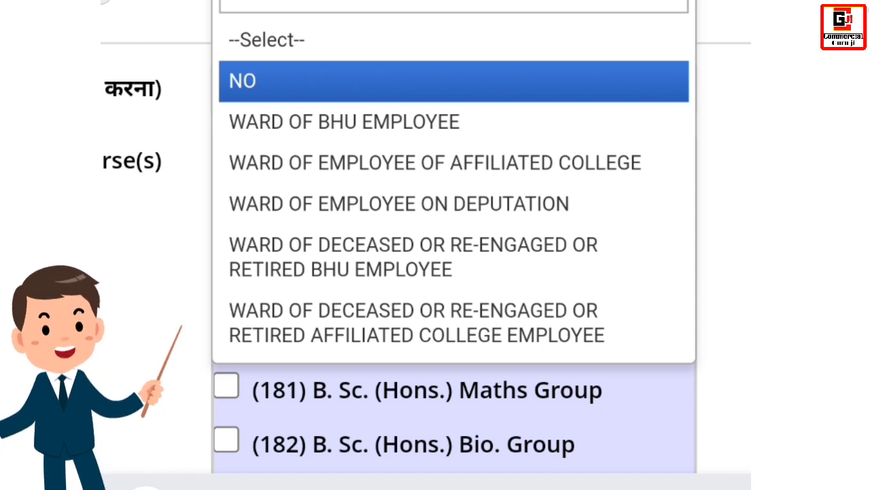
drag(485, 259, 521, 155)
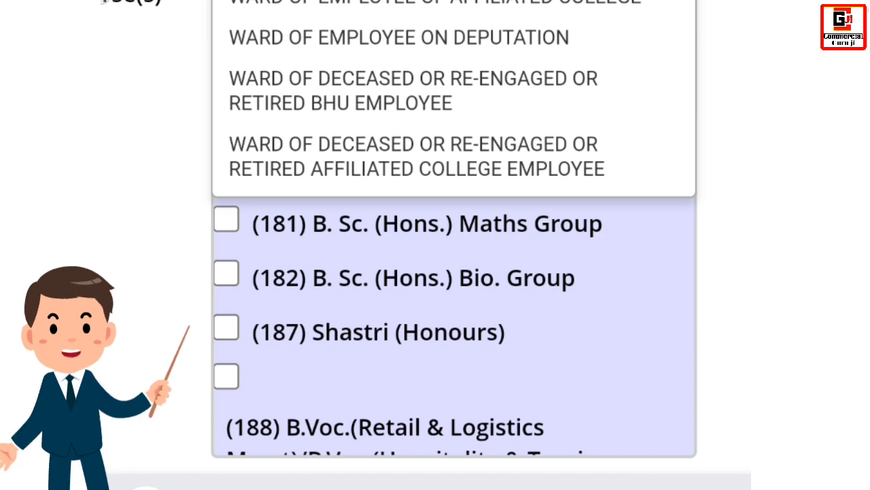
Keep Employee Ward as NO and enlarge the form around the course list
click(154, 128)
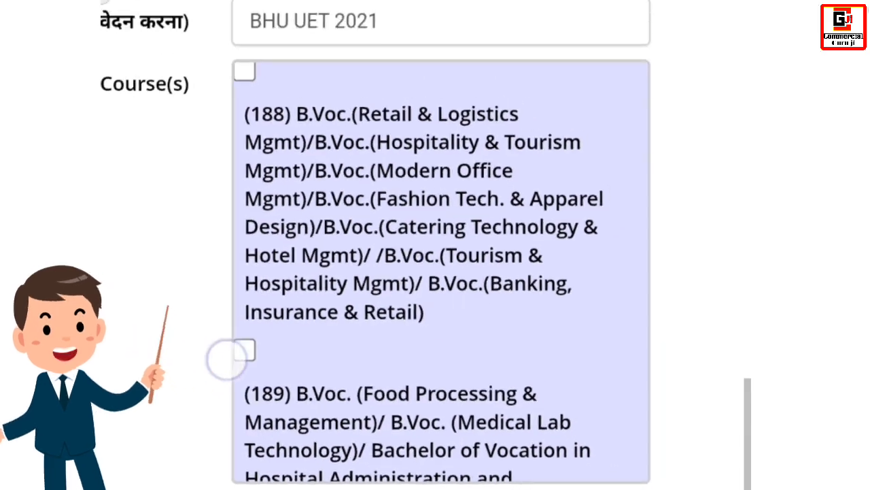
drag(224, 355, 272, 403)
click(165, 406)
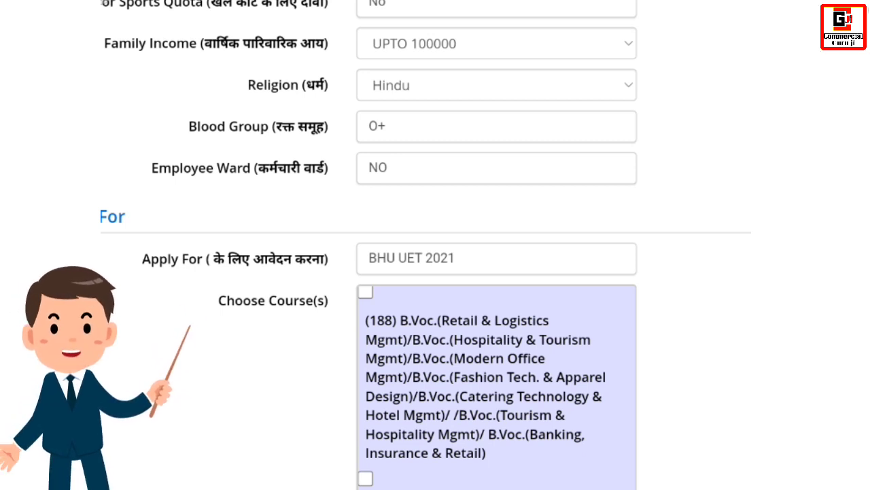
Tick (131) B. A. (Hons.) Arts alongside Social Sciences in Choose Course(s)
scroll(435, 306, down, 2)
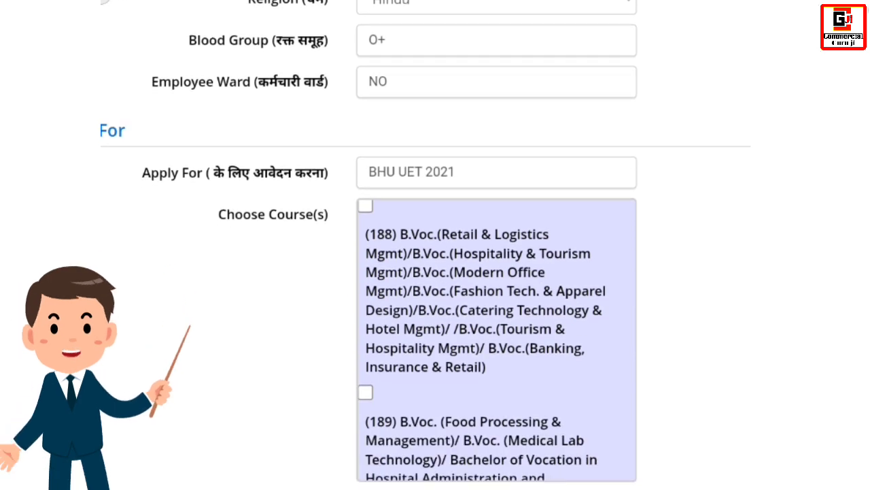
scroll(496, 340, up, 15)
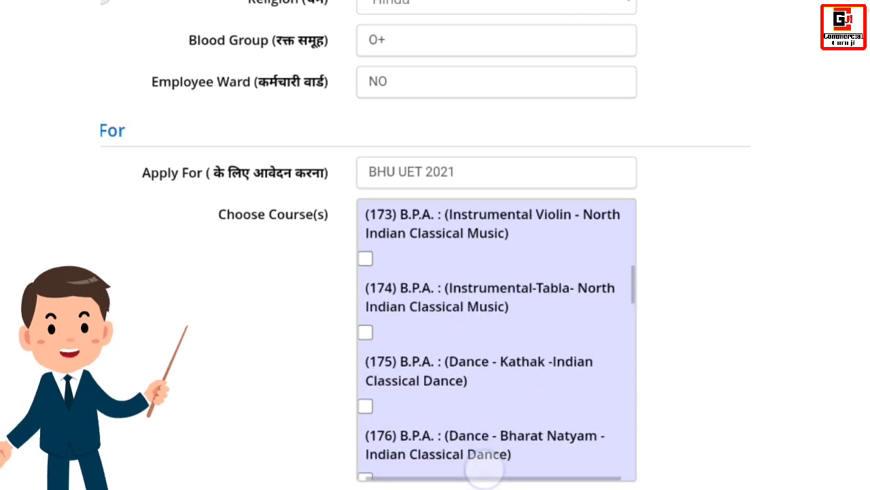
scroll(575, 401, down, 1)
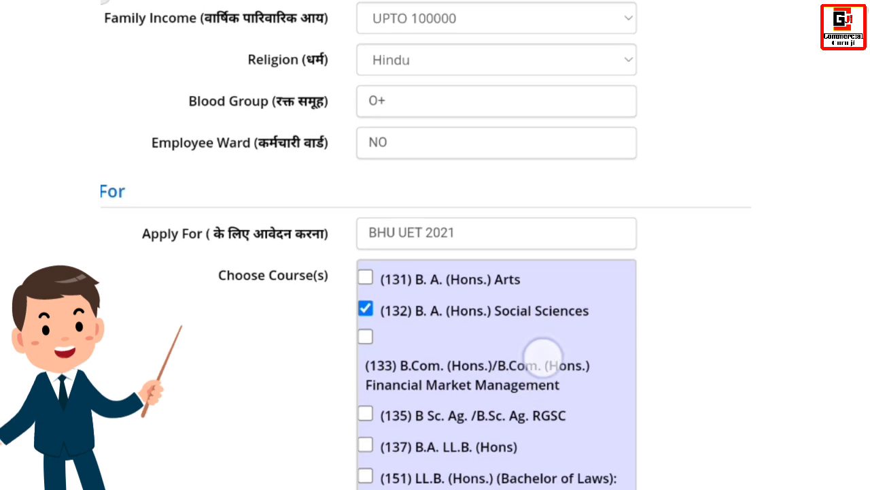
scroll(496, 340, up, 1)
click(365, 318)
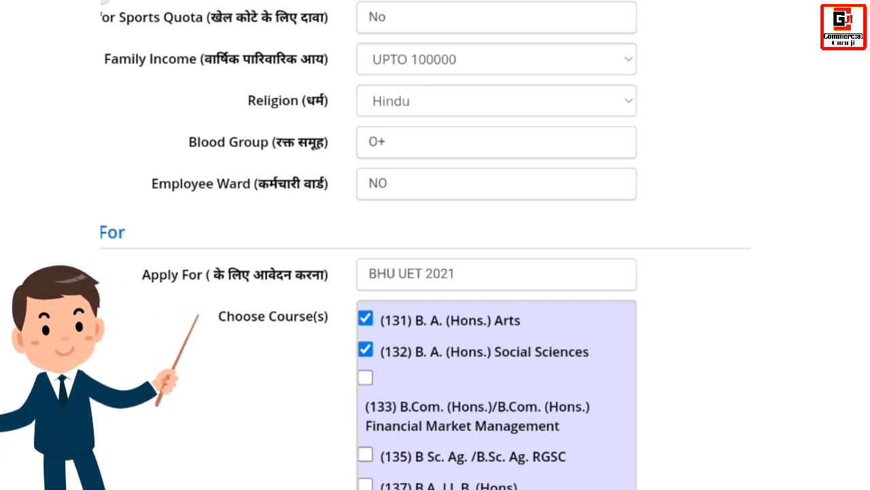
Scroll the form to check the exam cities Varanasi, Lucknow, Kanpur and Jaunpur
scroll(210, 321, down, 3)
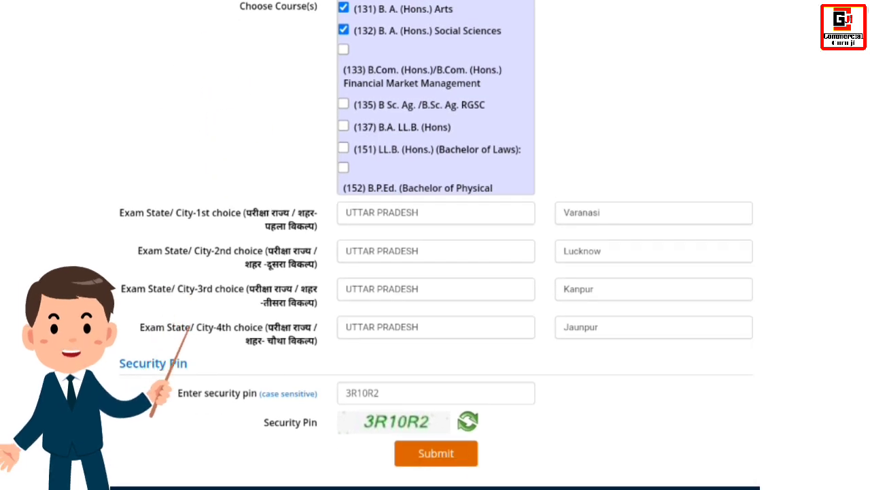
scroll(435, 245, up, 1)
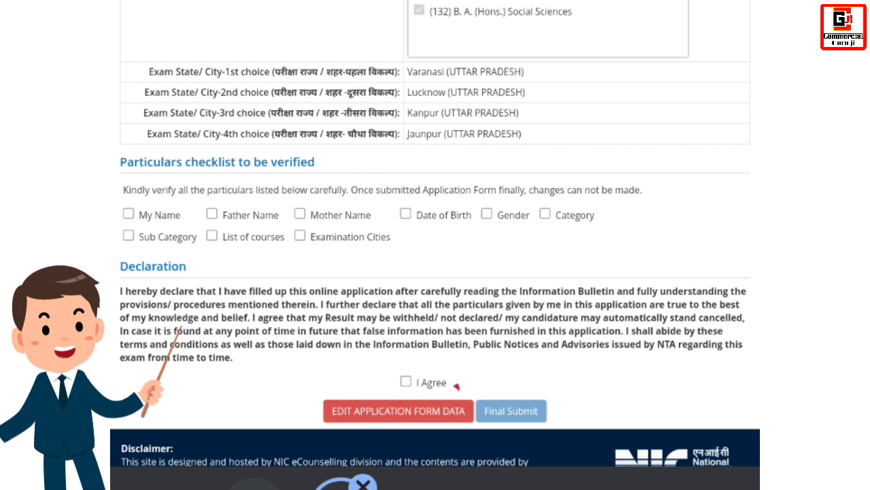
Dismiss the site's alert on the verification checklist page
scroll(435, 272, down, 1)
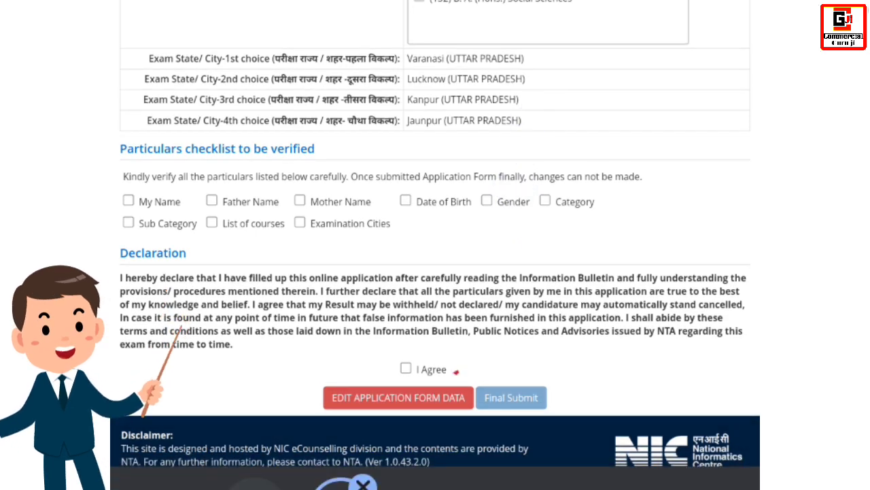
scroll(435, 272, up, 4)
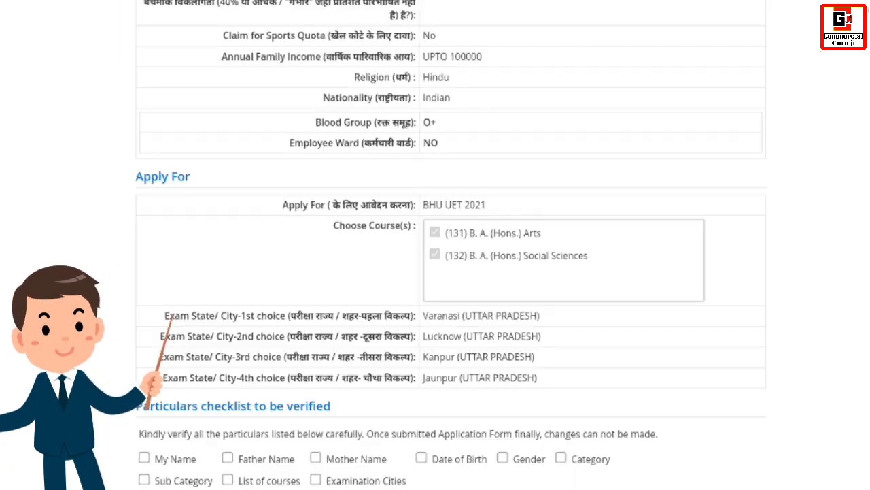
scroll(622, 390, down, 1)
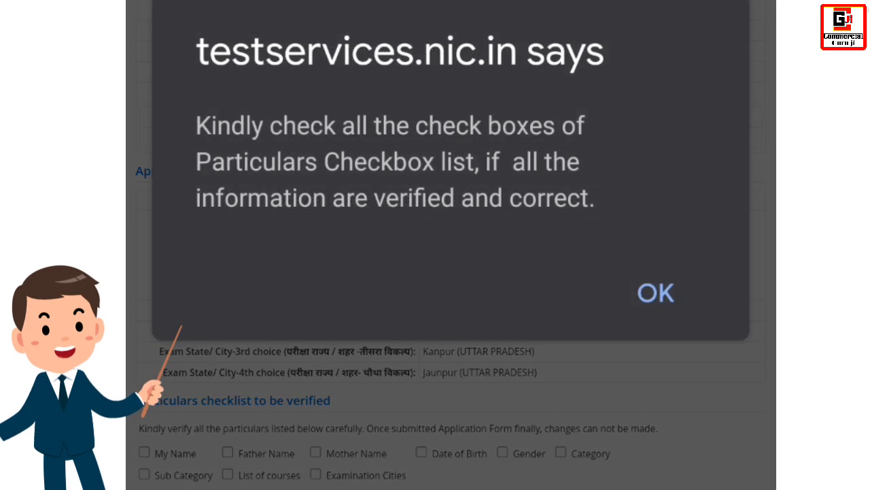
click(657, 289)
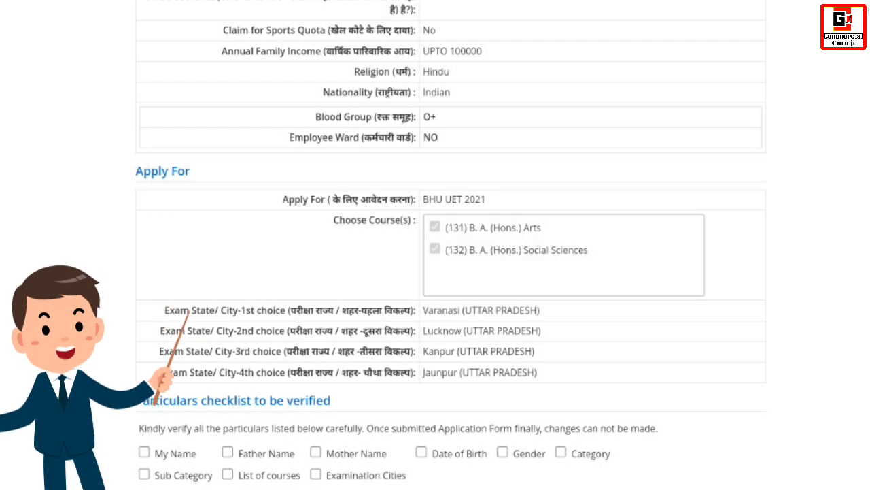
scroll(435, 272, down, 3)
Tick all nine particulars: names, birth date, gender, category, sub category, courses, exam cities
click(177, 262)
click(247, 265)
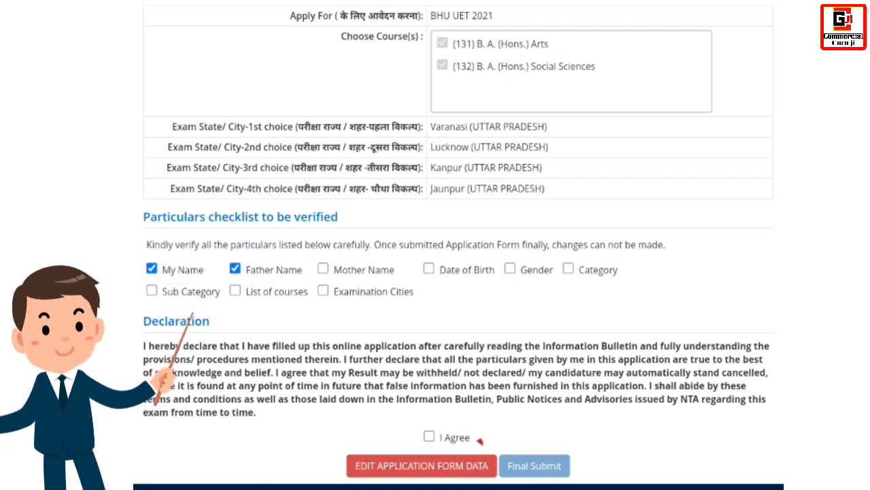
click(338, 269)
click(452, 262)
click(517, 267)
click(580, 266)
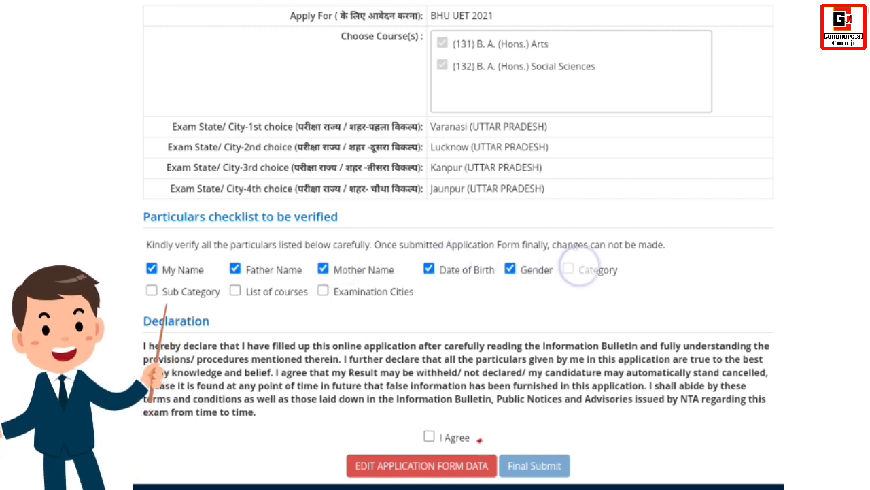
click(168, 292)
click(235, 291)
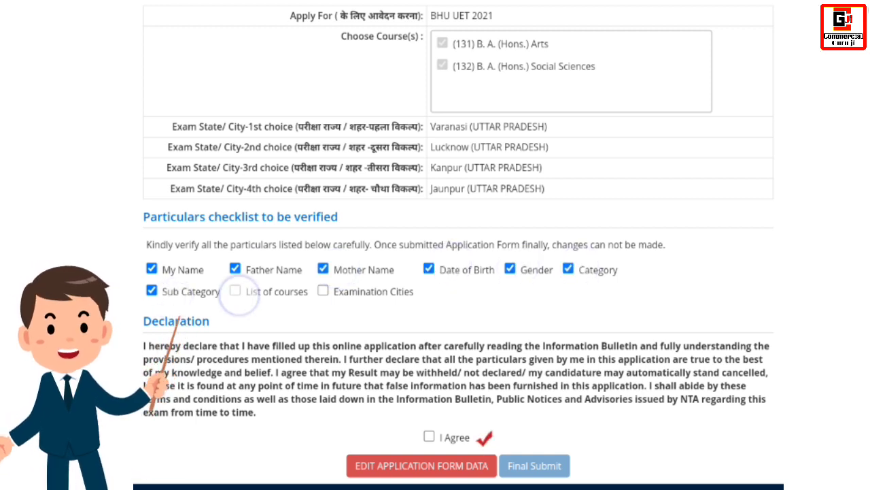
click(326, 303)
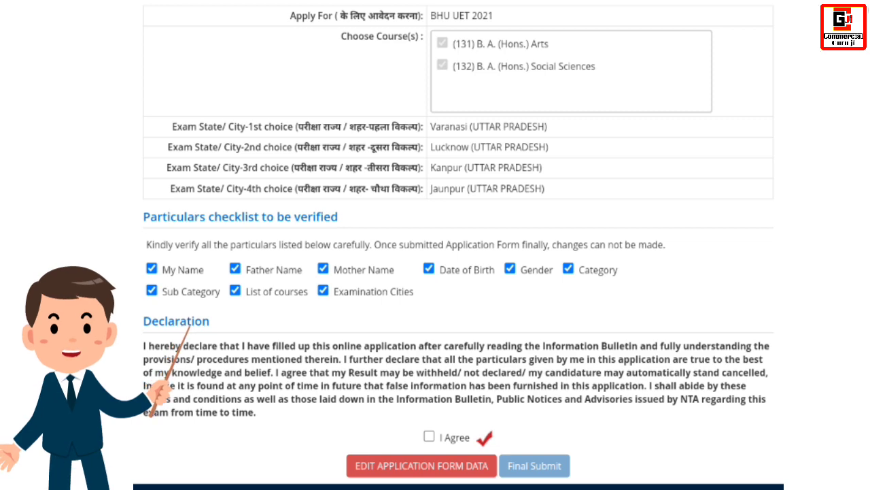
scroll(549, 245, up, 3)
scroll(550, 310, down, 2)
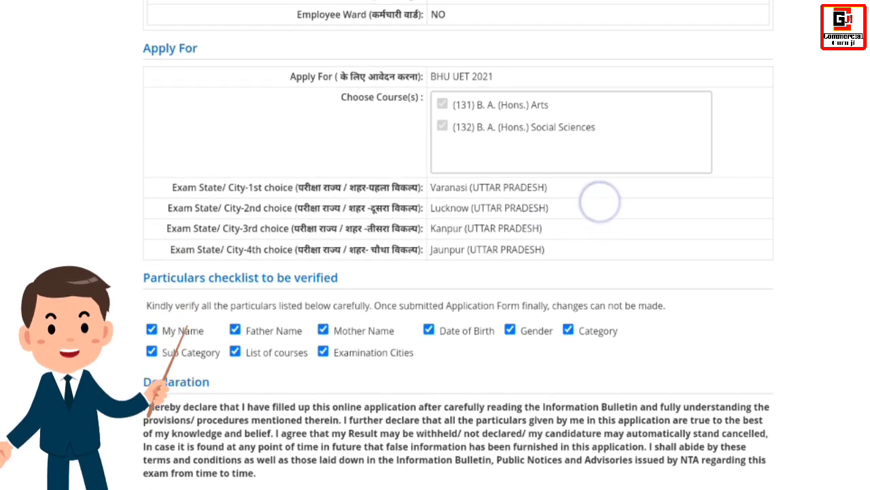
scroll(599, 200, up, 1)
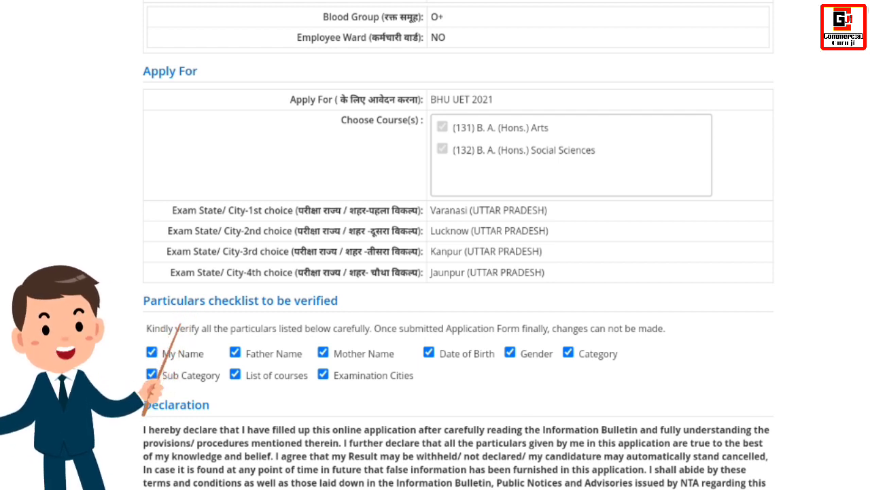
scroll(584, 347, down, 1)
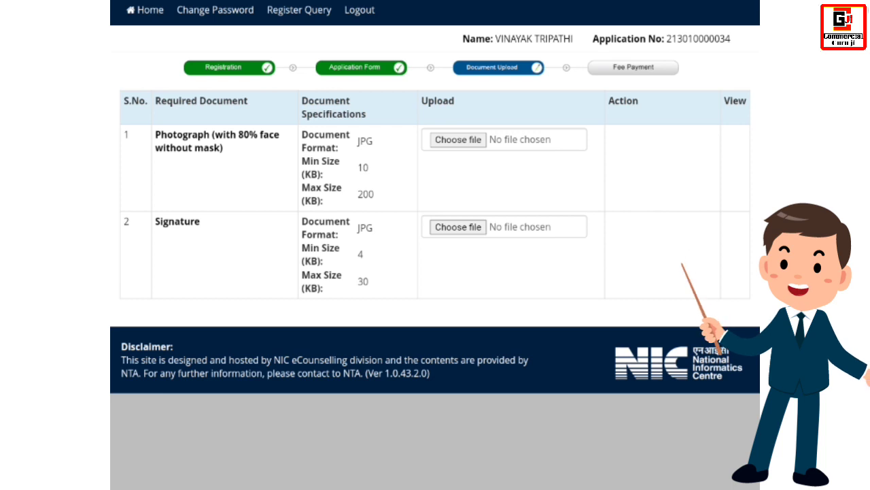
Open the handwritten signature photo in PicsArt's editor
click(690, 185)
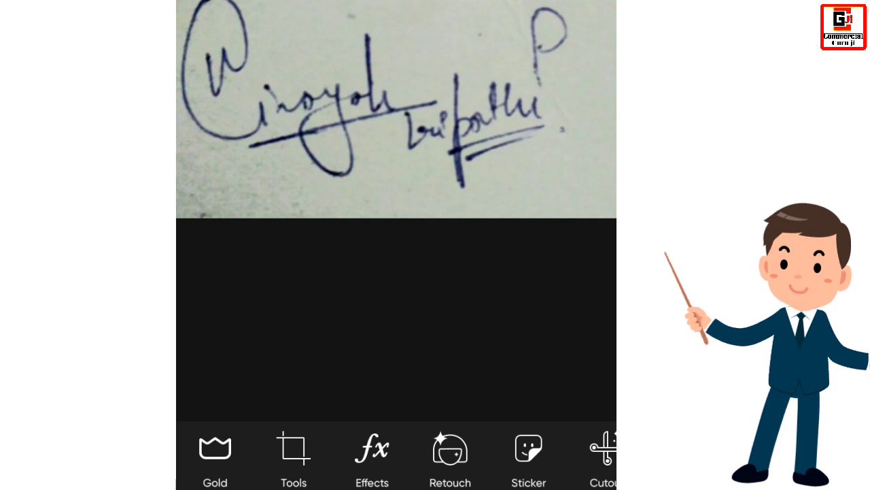
Resize the signature photo to 400 × 225 pixels, then switch back to the browser
click(293, 453)
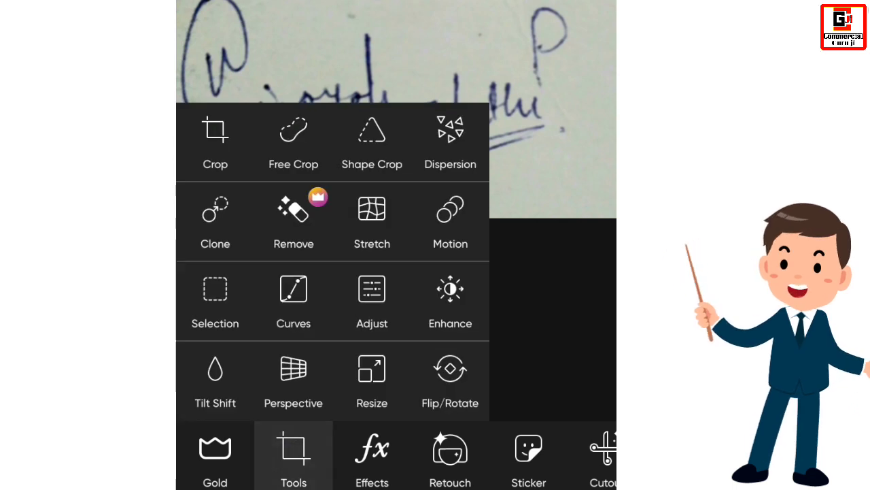
click(372, 371)
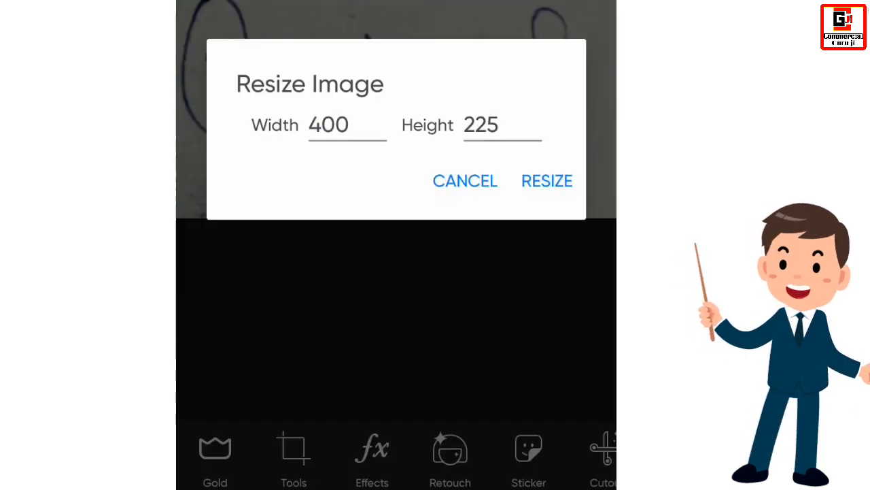
click(348, 126)
key(BackSpace)
key(BackSpace)
key(BackSpace)
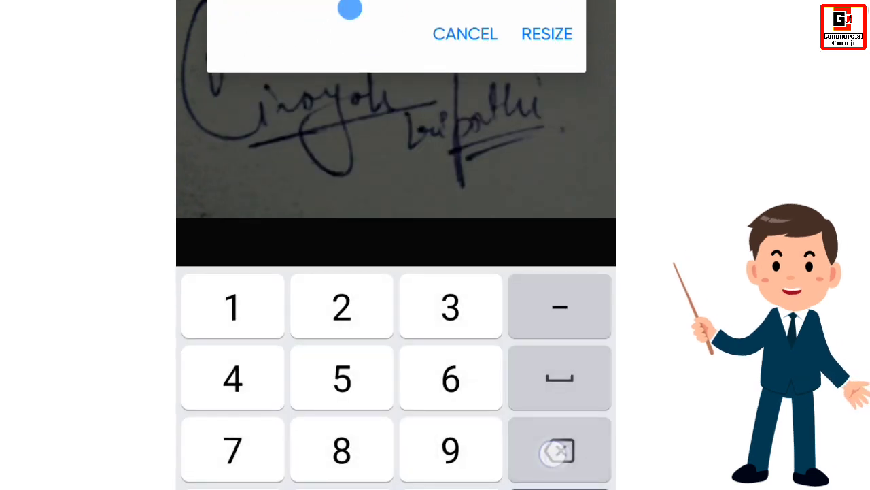
text(100)
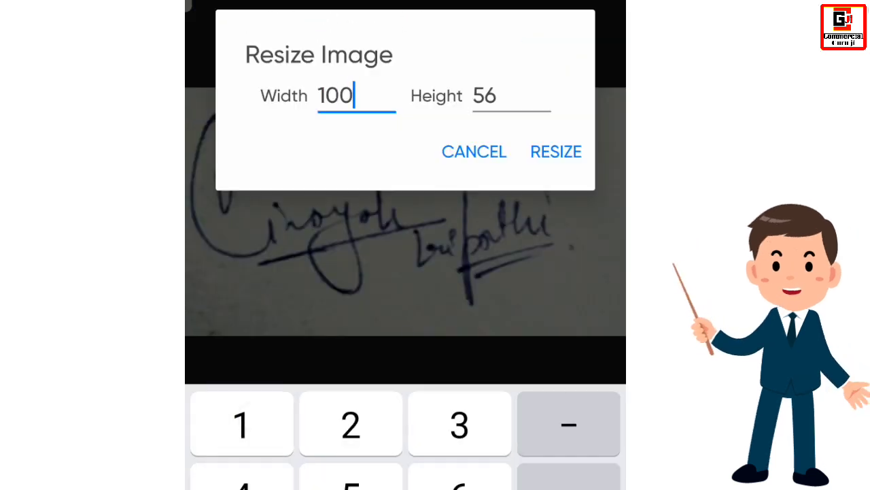
text(400)
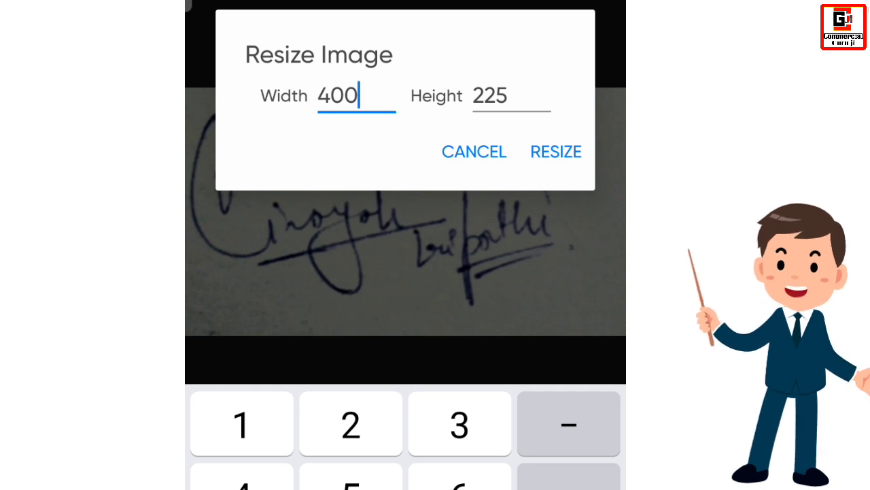
click(547, 148)
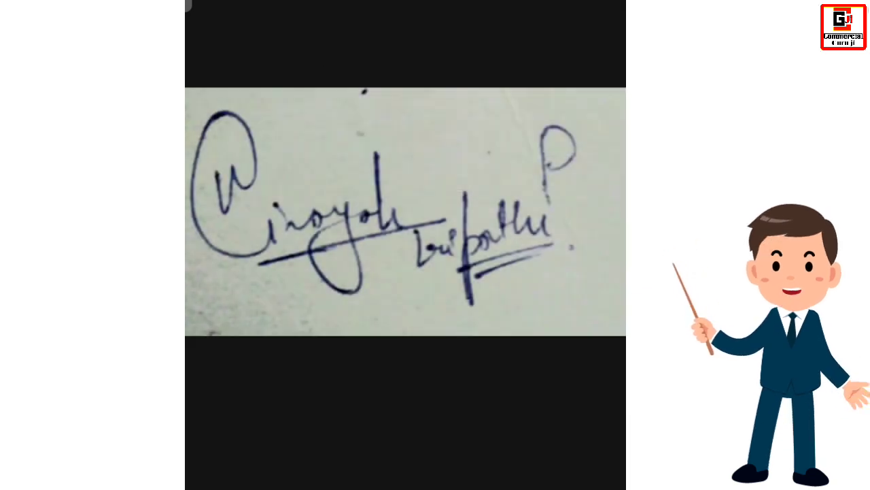
drag(405, 479, 414, 270)
drag(517, 258, 359, 247)
Back on the upload page, preview the uploaded photograph and signature
click(442, 198)
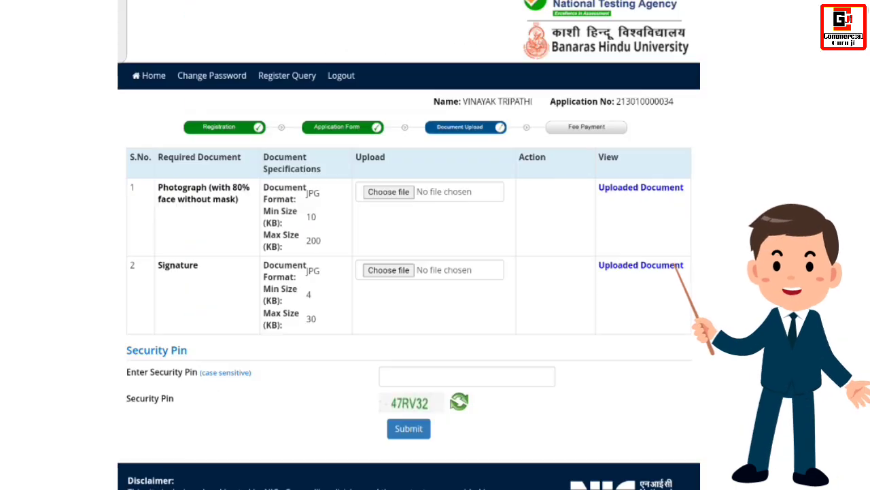
click(513, 380)
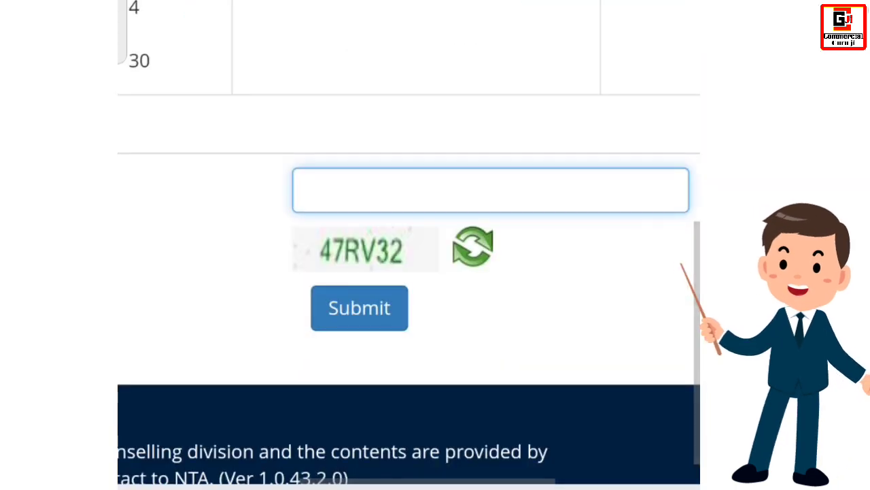
scroll(408, 320, up, 5)
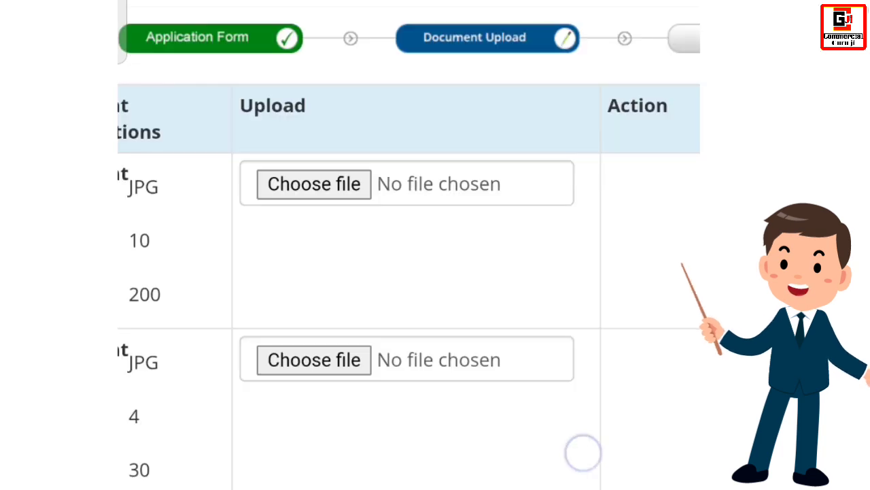
scroll(582, 452, right, 5)
click(567, 173)
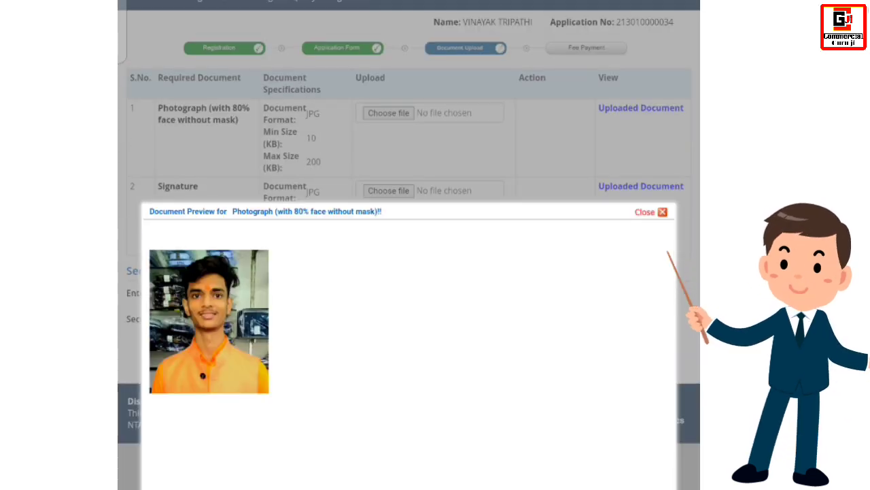
click(652, 216)
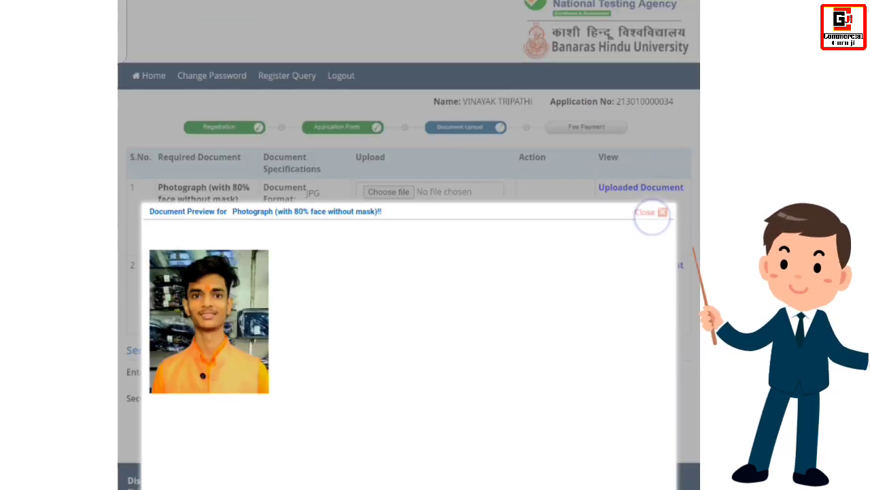
click(635, 216)
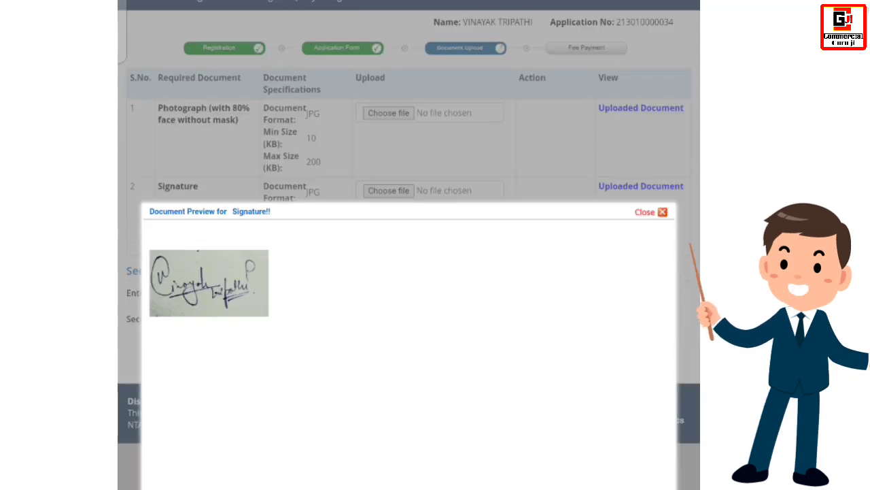
click(646, 213)
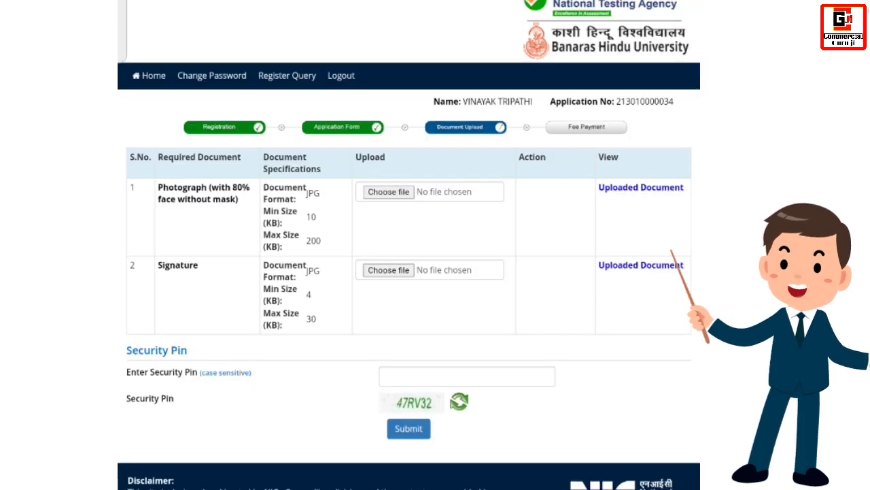
Enter the security pin, submit the documents and confirm the final submission
click(466, 376)
text(47RV32)
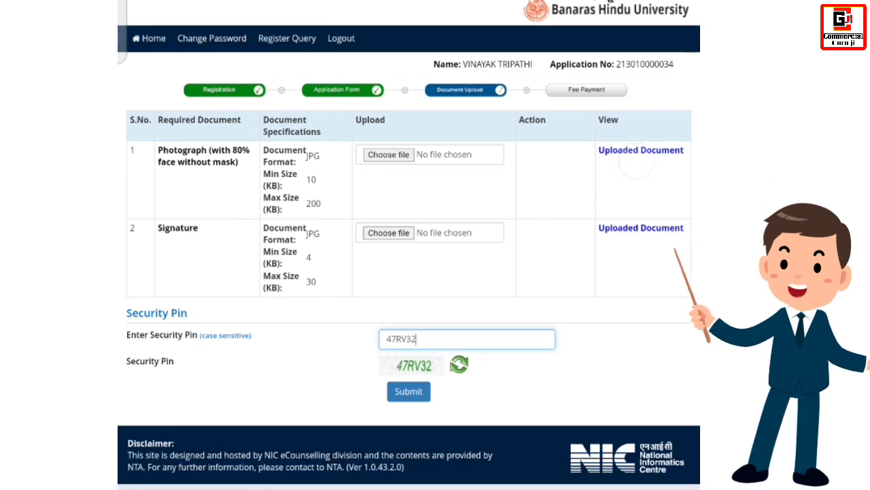
click(409, 391)
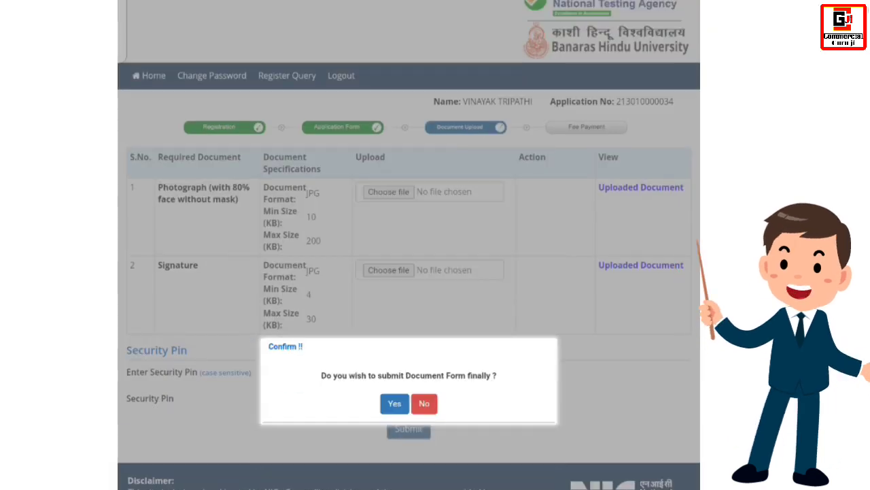
click(395, 403)
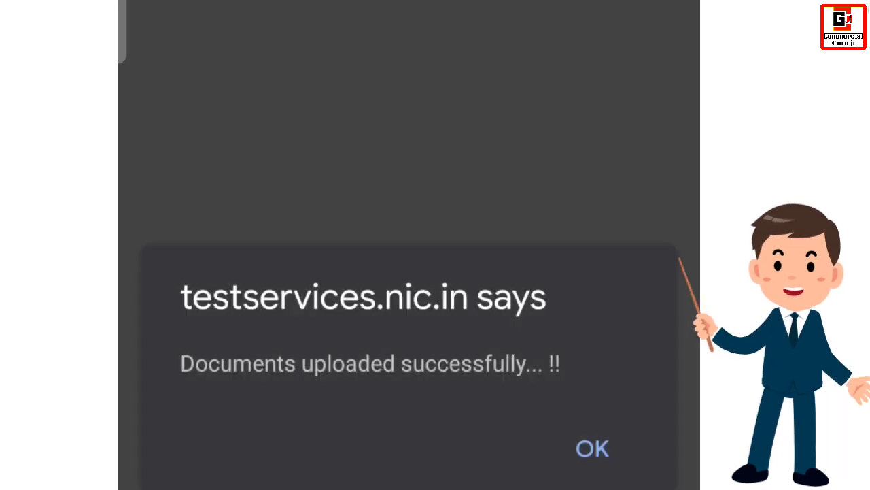
click(581, 439)
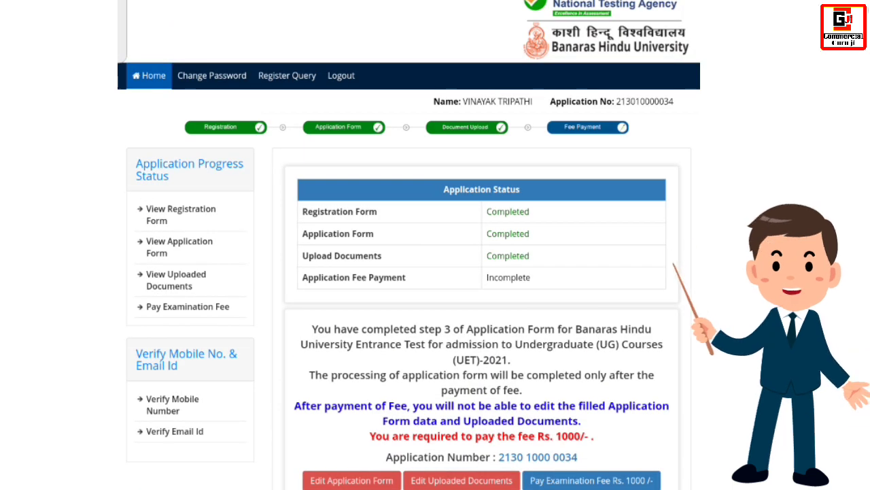
Choose Online Payment for the Rs. 1000 examination fee and proceed to the providers
double_click(508, 278)
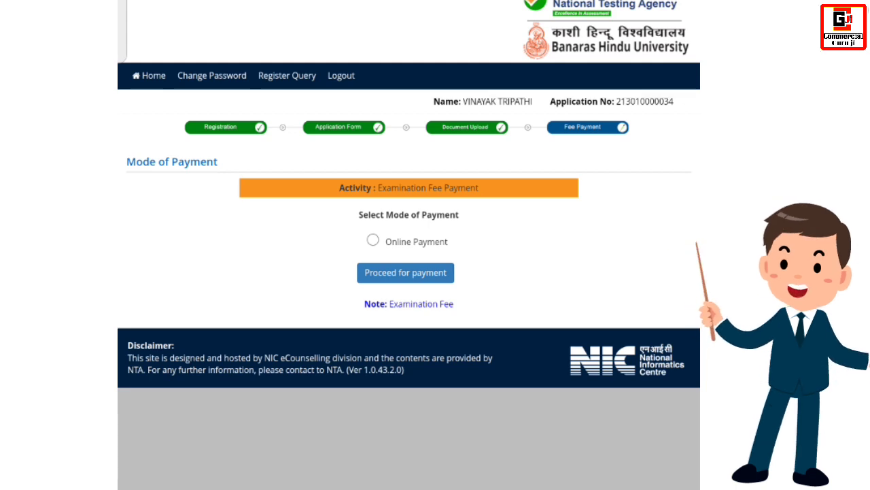
click(373, 239)
click(383, 272)
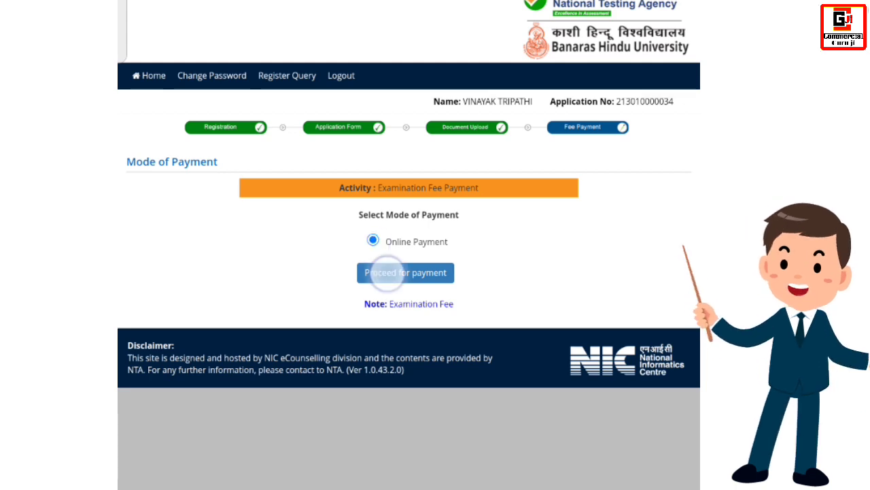
click(590, 465)
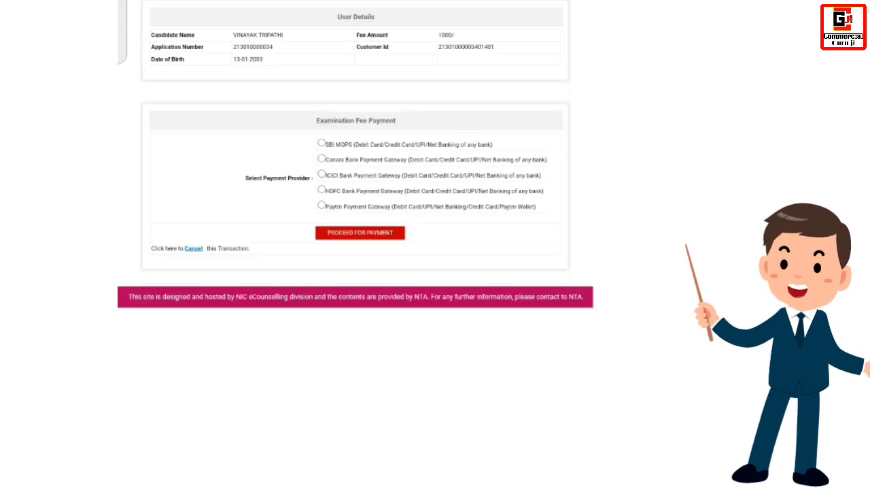
Select SBI MOPS as the payment provider and proceed for payment
scroll(356, 306, up, 3)
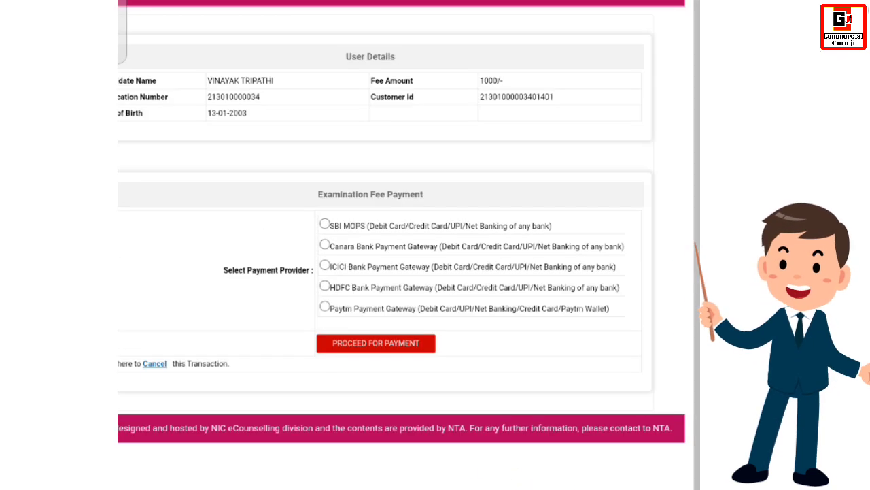
scroll(182, 391, down, 3)
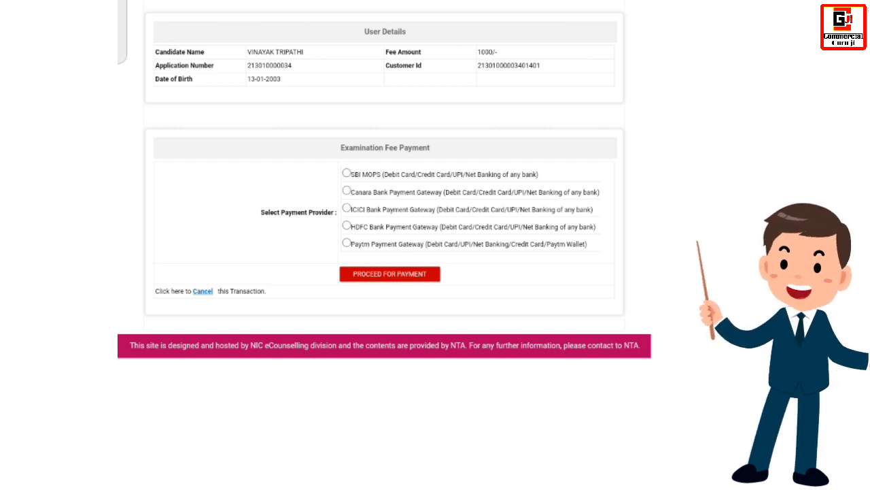
click(356, 174)
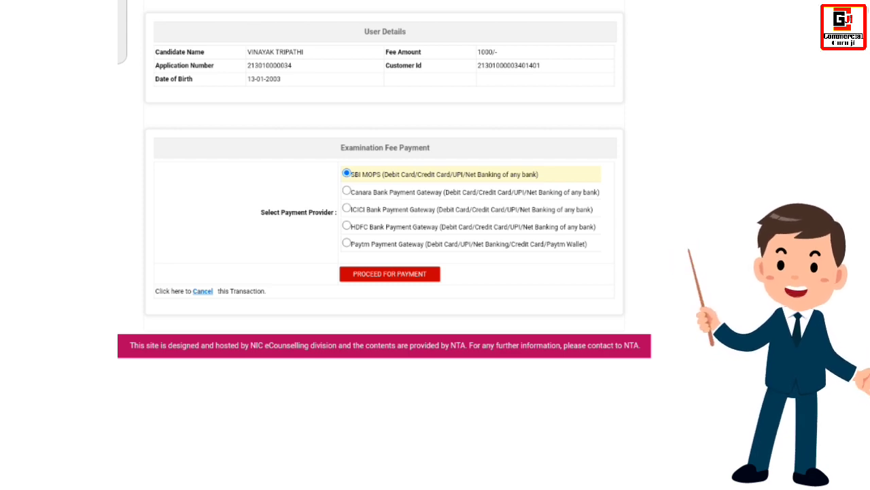
click(408, 273)
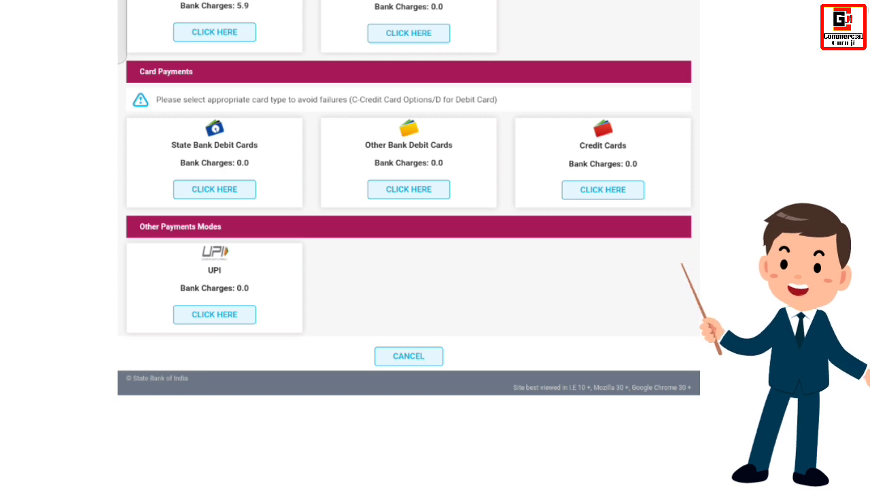
Pay by State Bank debit card and confirm the 1000 INR payment details
click(225, 189)
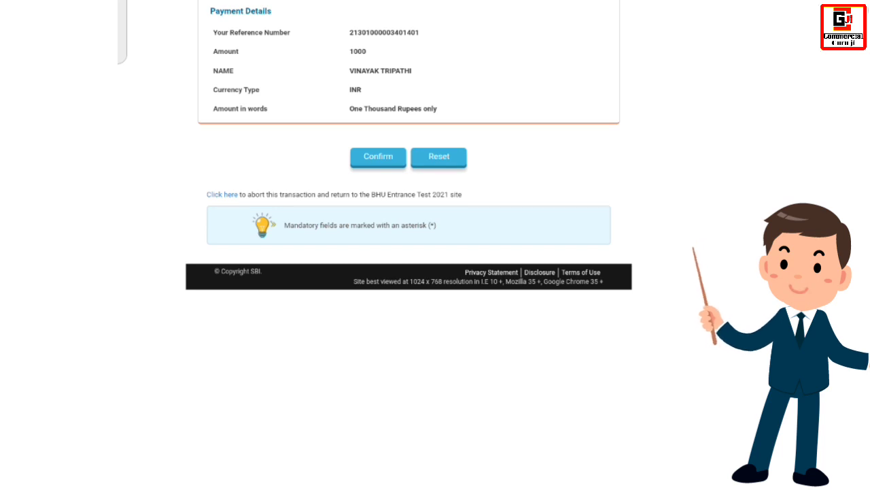
click(384, 159)
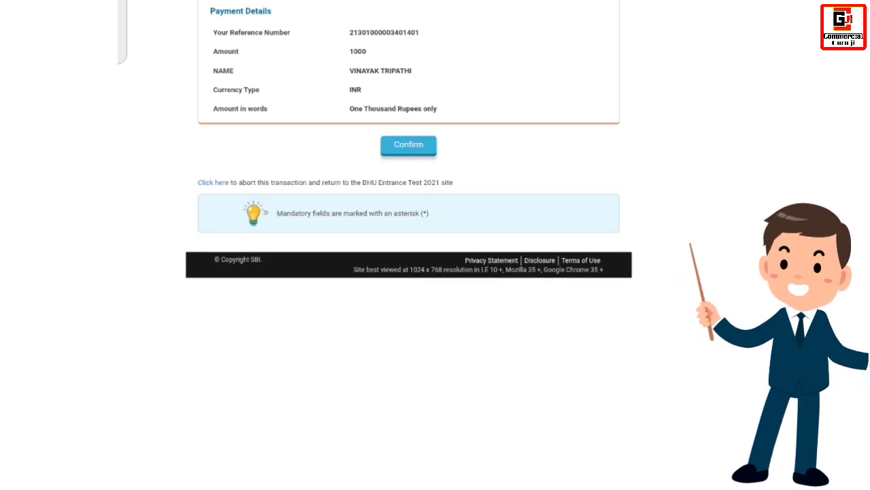
click(431, 155)
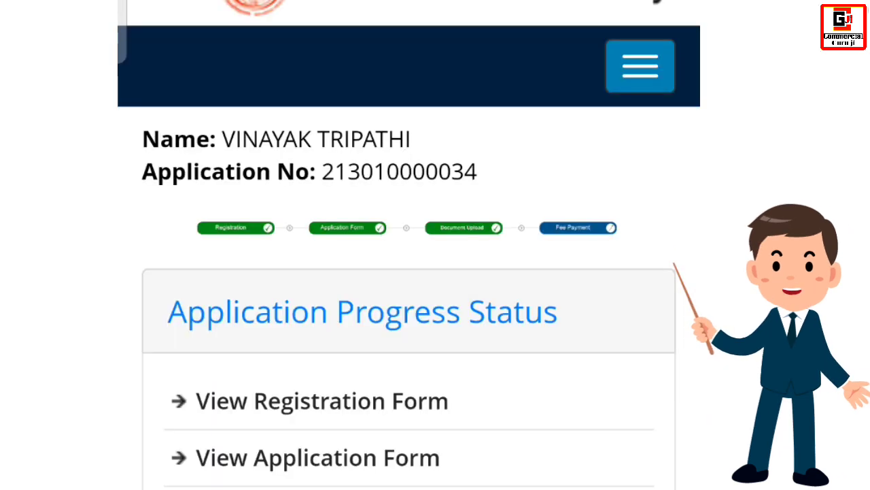
scroll(408, 272, down, 2)
scroll(408, 272, down, 3)
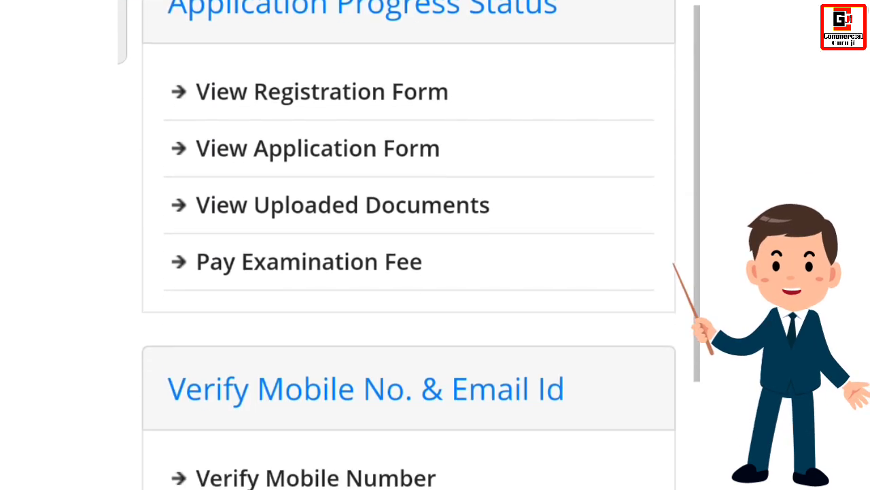
scroll(408, 245, up, 2)
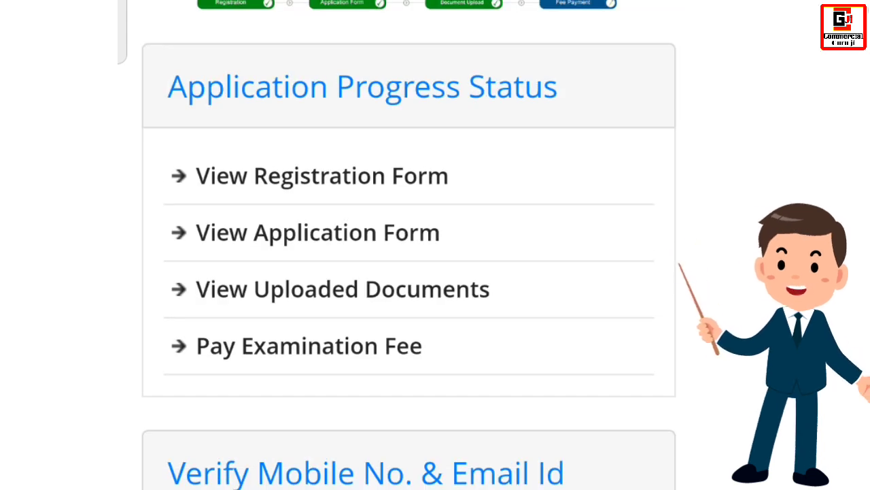
scroll(408, 245, up, 2)
scroll(408, 245, down, 3)
scroll(407, 245, down, 7)
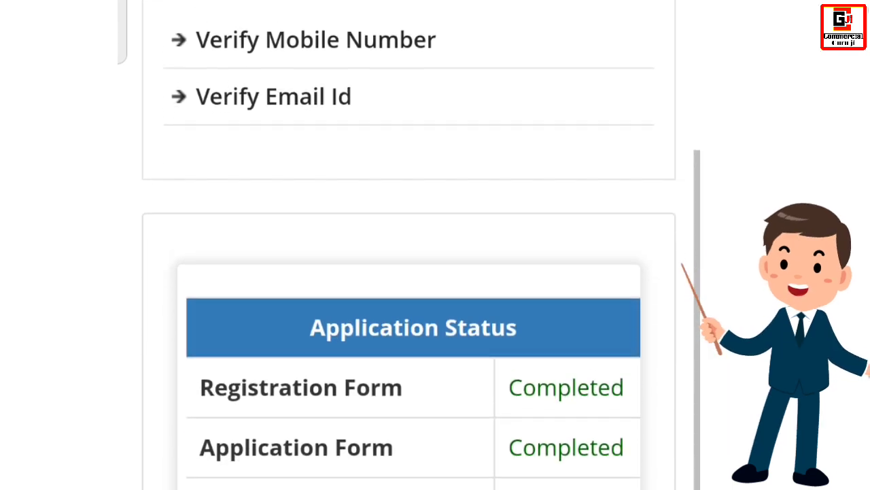
scroll(408, 245, up, 7)
scroll(407, 245, up, 1)
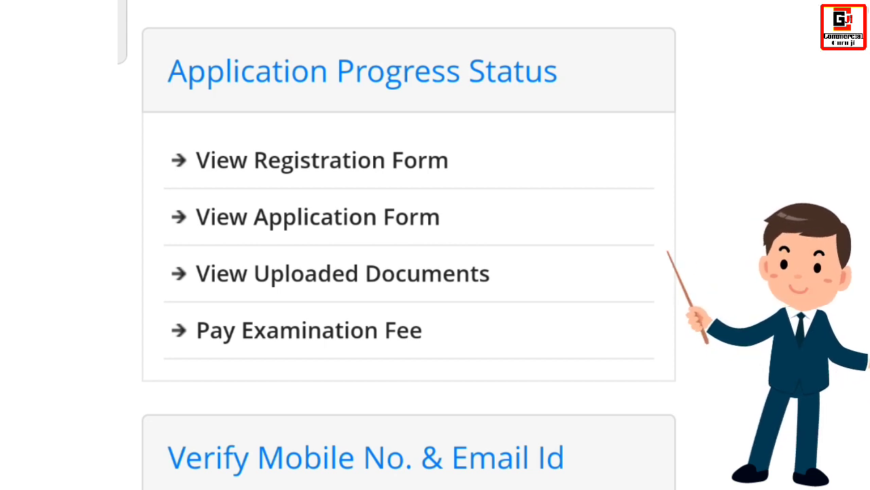
scroll(408, 245, down, 1)
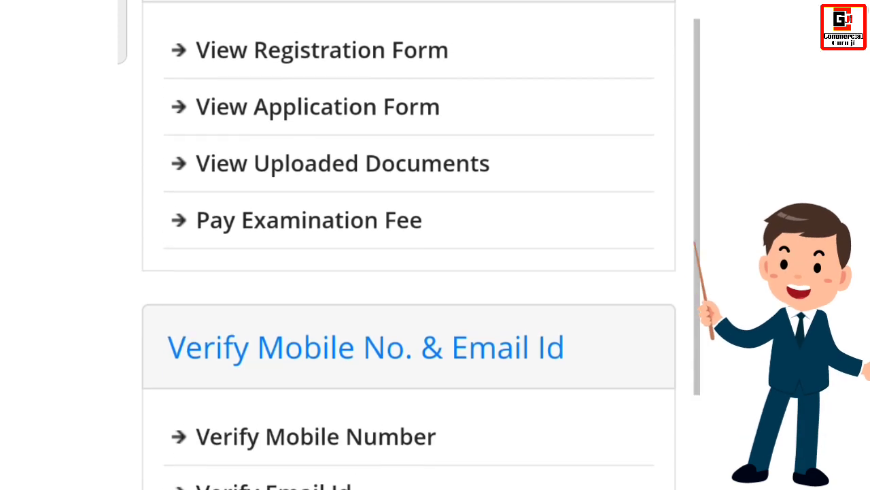
scroll(408, 245, down, 5)
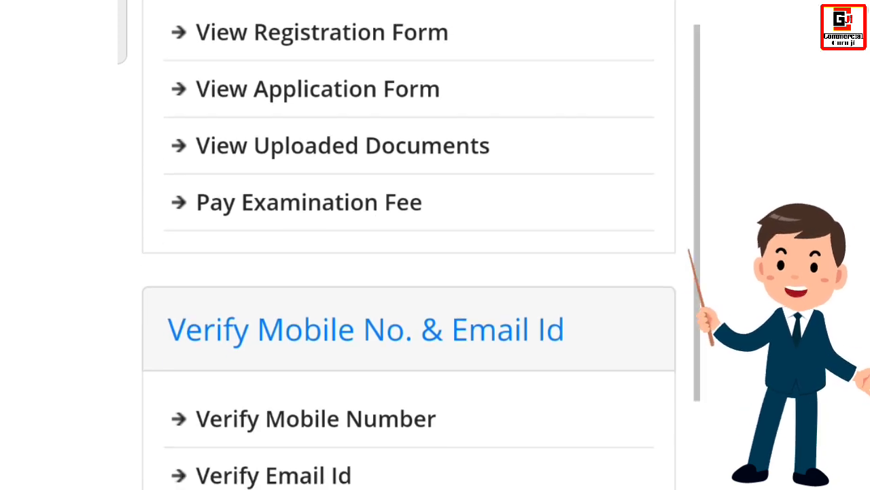
scroll(408, 245, down, 8)
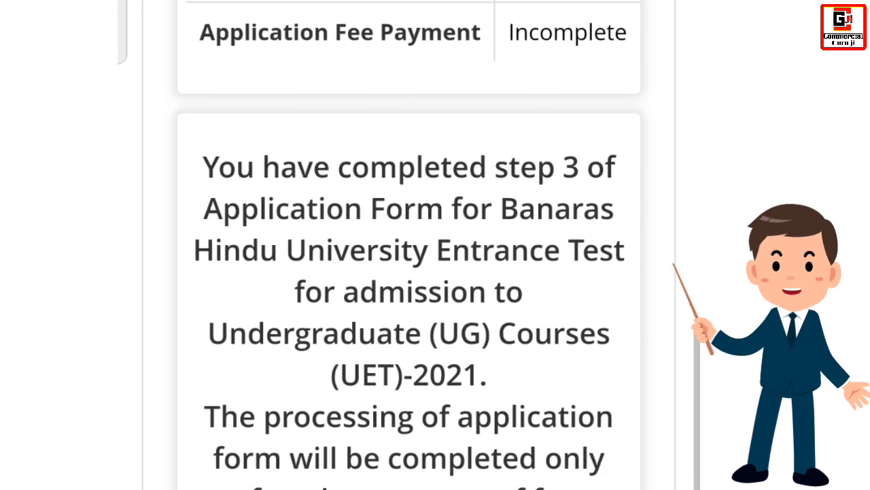
scroll(408, 244, down, 4)
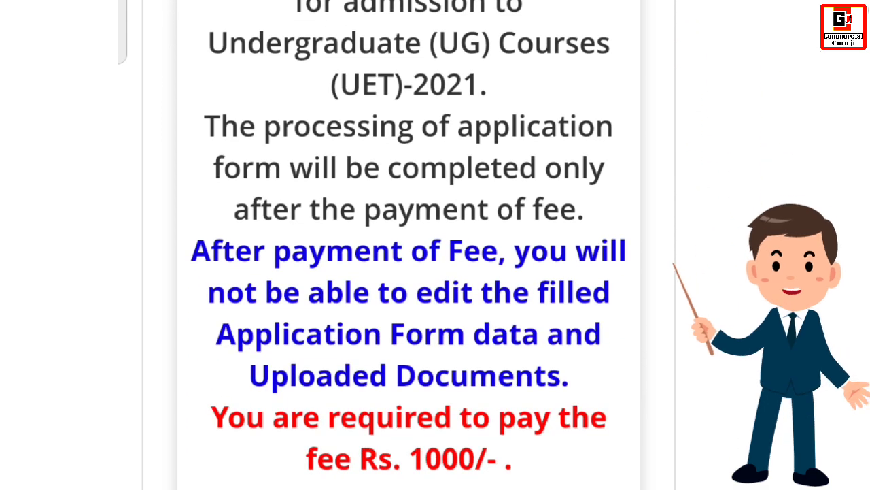
scroll(408, 245, up, 12)
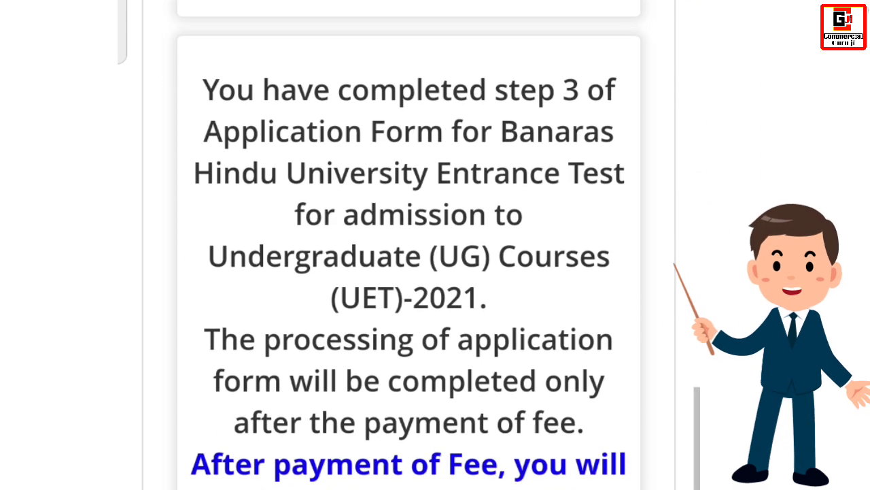
scroll(408, 245, up, 7)
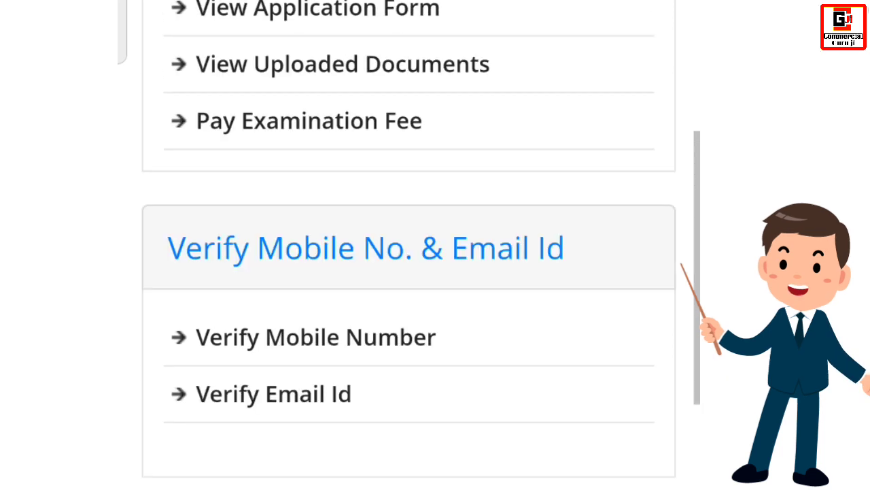
scroll(408, 245, up, 2)
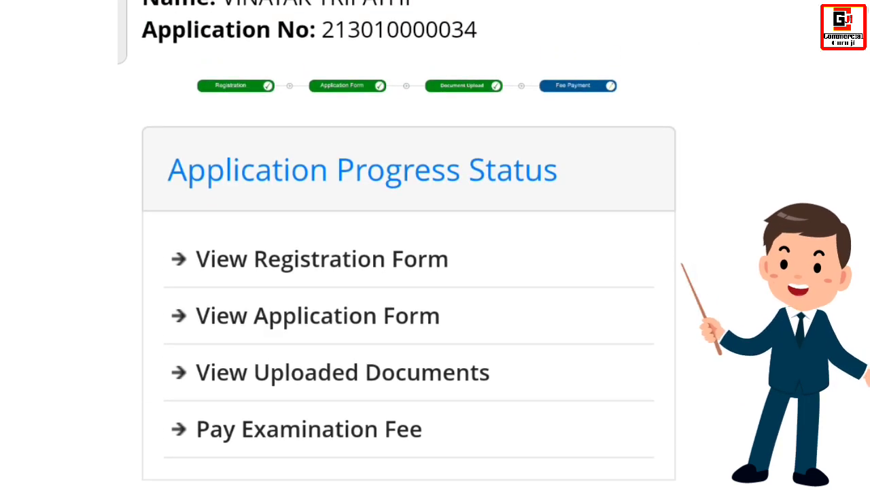